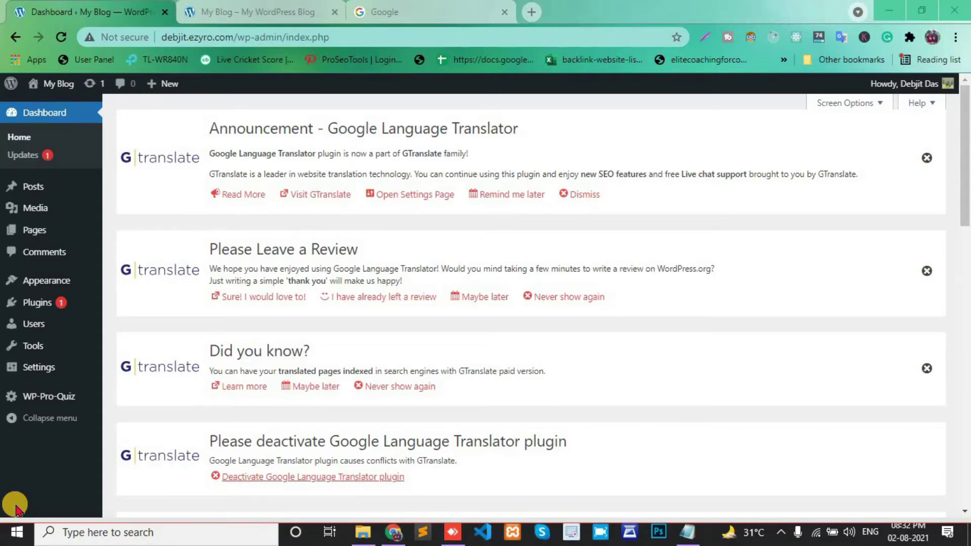
- From Pages > All Pages, open the Add New page editor in a new tab
{"action": "mouse_move", "coordinate": [23, 230]}
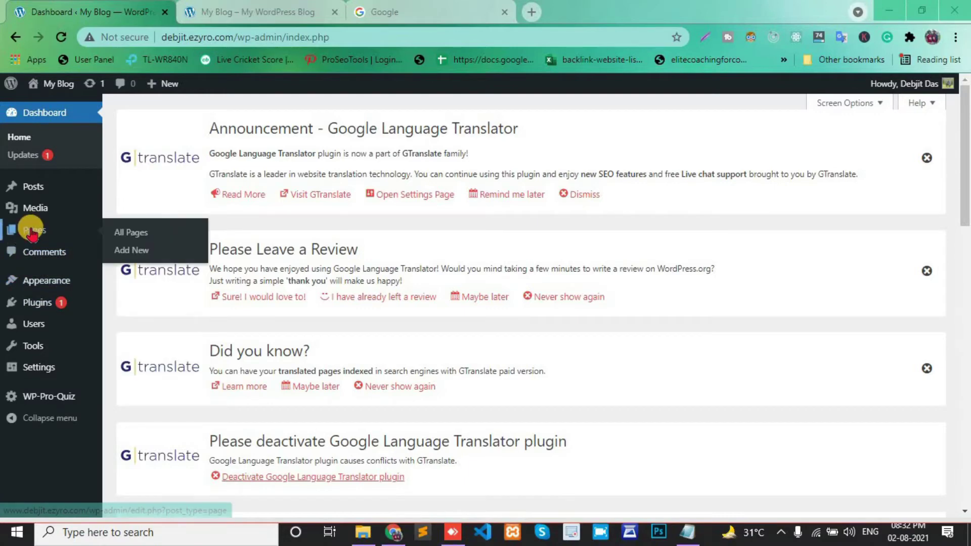
{"action": "left_click", "coordinate": [130, 233]}
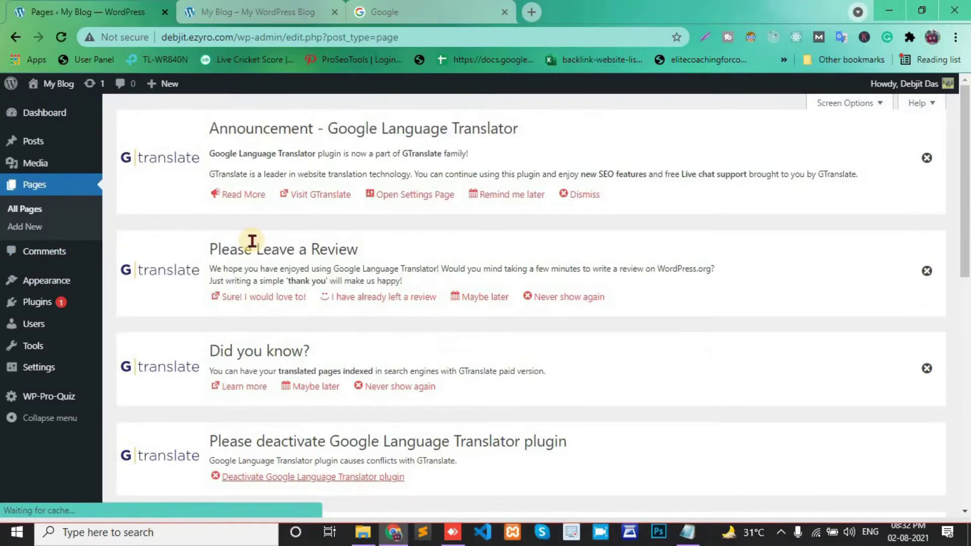
{"action": "scroll", "coordinate": [235, 210], "scroll_direction": "down", "scroll_amount": 5}
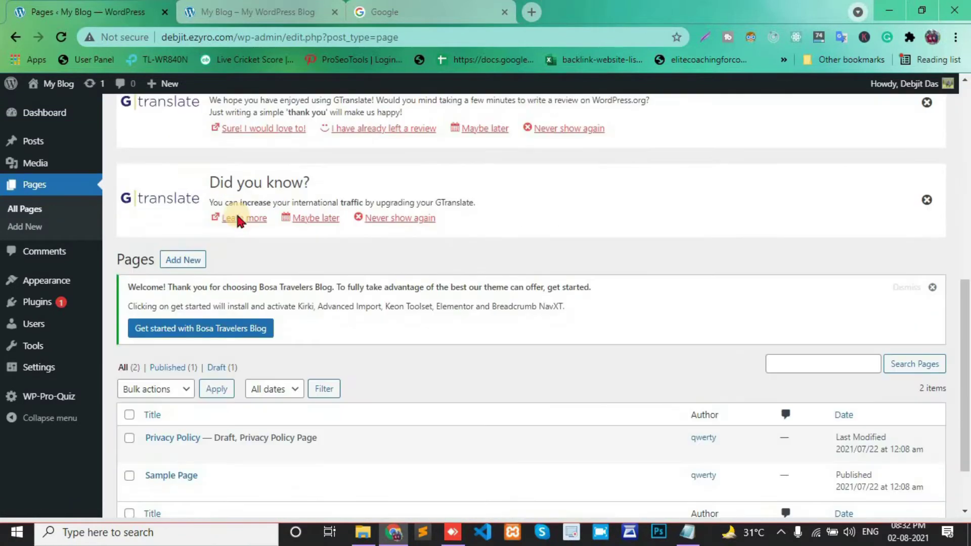
{"action": "right_click", "coordinate": [178, 218]}
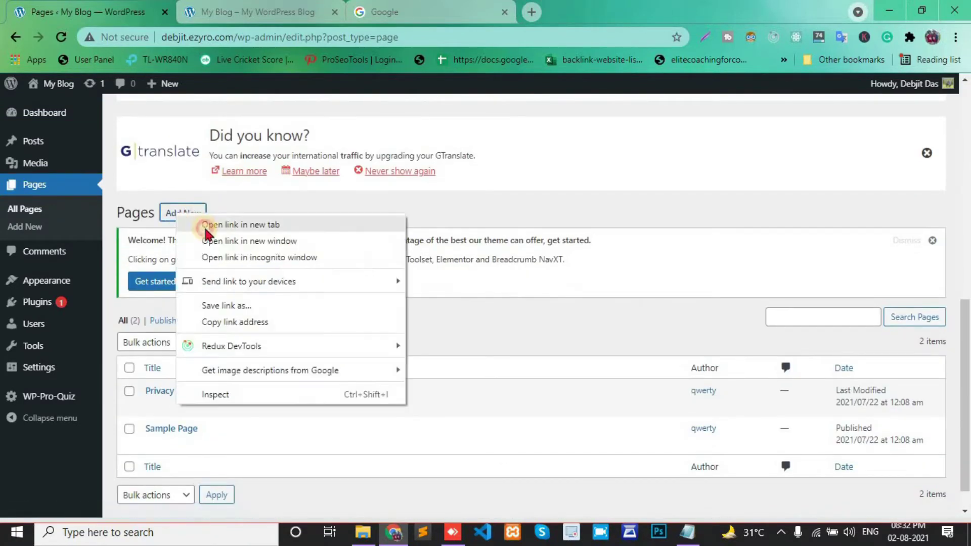
{"action": "left_click", "coordinate": [202, 223]}
{"action": "left_click", "coordinate": [305, 6]}
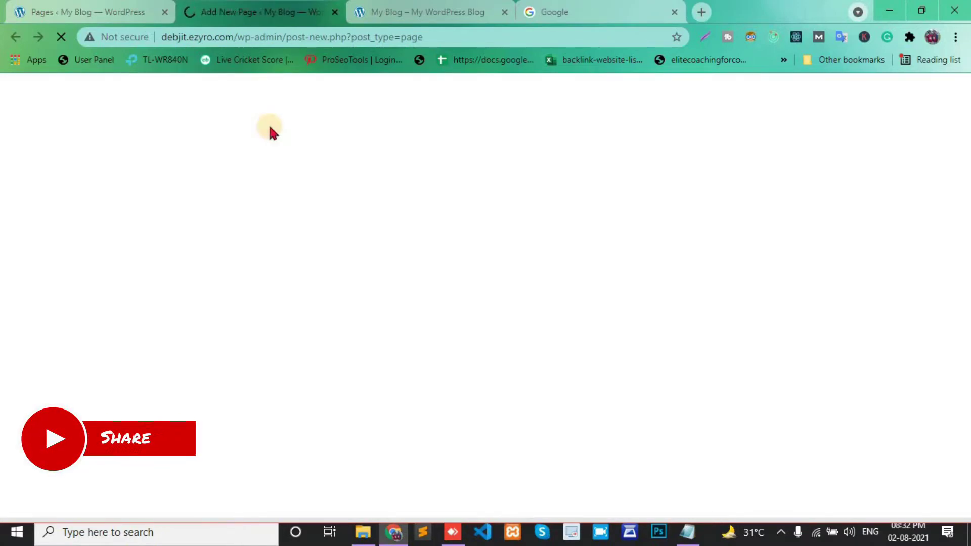
- Title the new page 'Contact Us' and publish it
{"action": "left_click", "coordinate": [372, 200]}
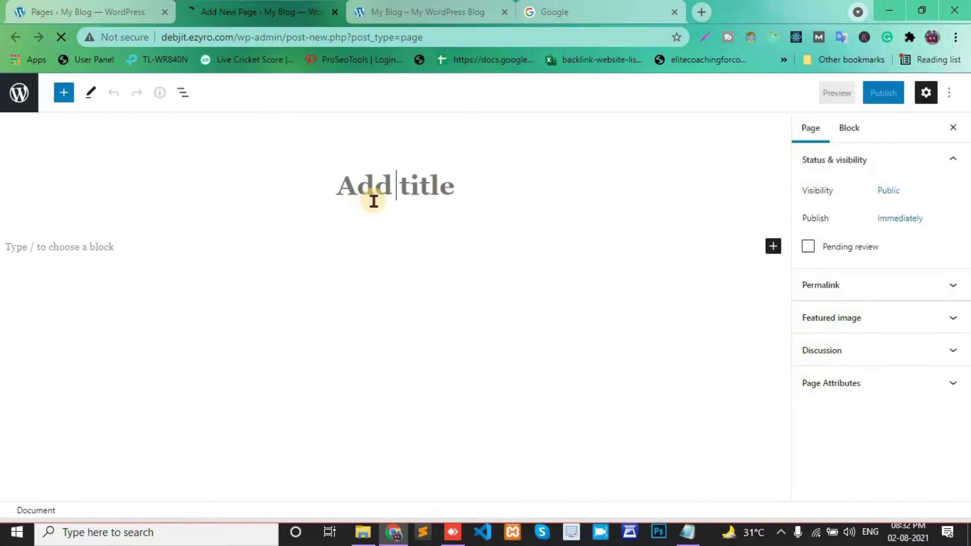
{"action": "type", "text": "Contact F"}
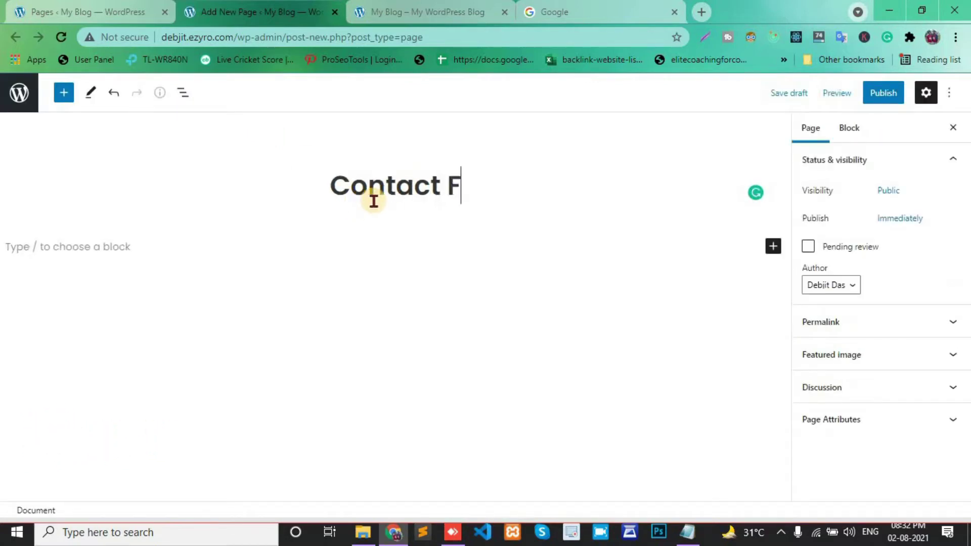
{"action": "key", "text": "BackSpace"}
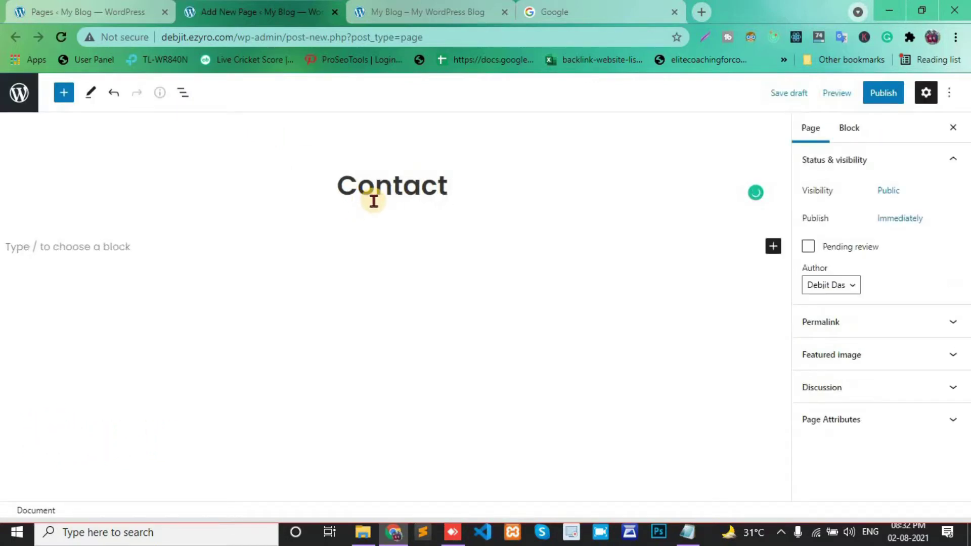
{"action": "type", "text": "Us"}
{"action": "left_click", "coordinate": [889, 96]}
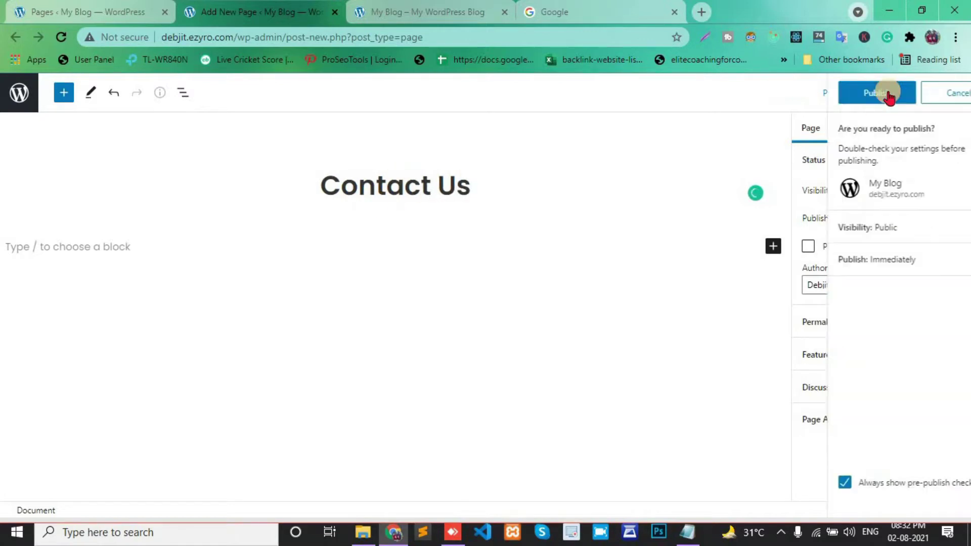
{"action": "left_click", "coordinate": [856, 97]}
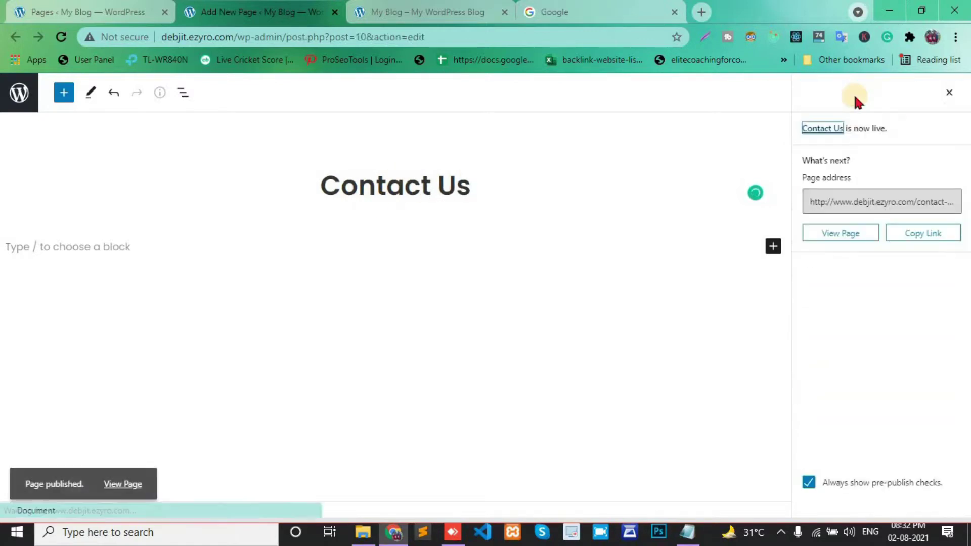
- Go from the Google homepage to Google Drive through the Google apps launcher
{"action": "left_click", "coordinate": [618, 16]}
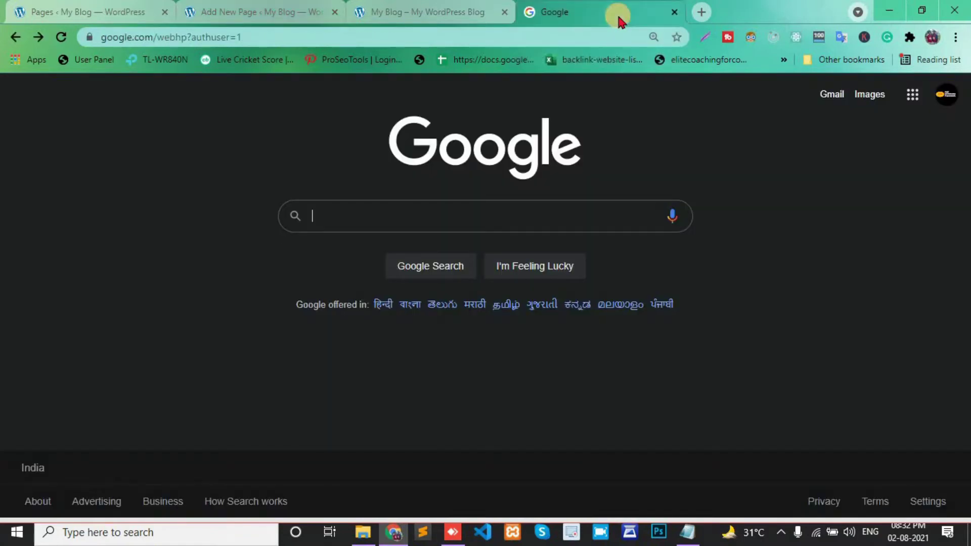
{"action": "left_click", "coordinate": [944, 96]}
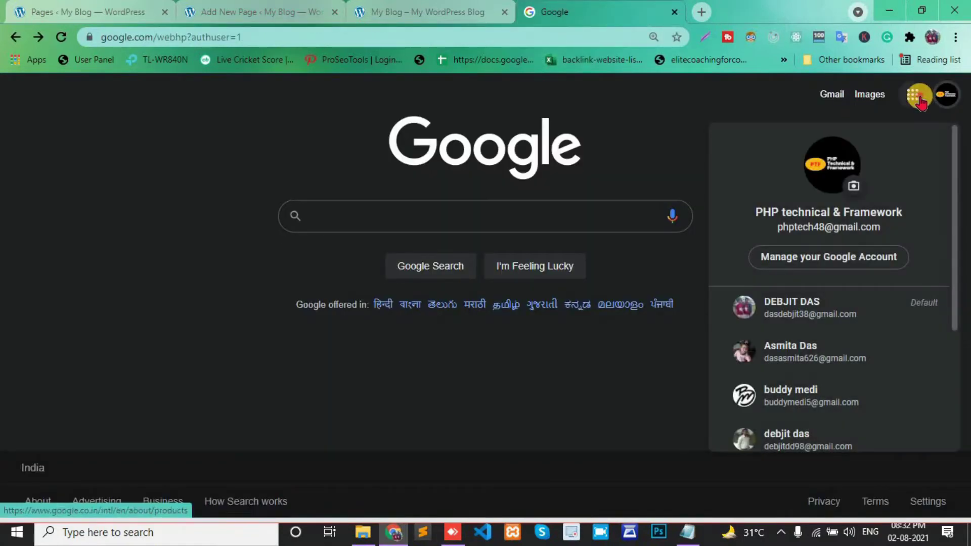
{"action": "left_click", "coordinate": [913, 95]}
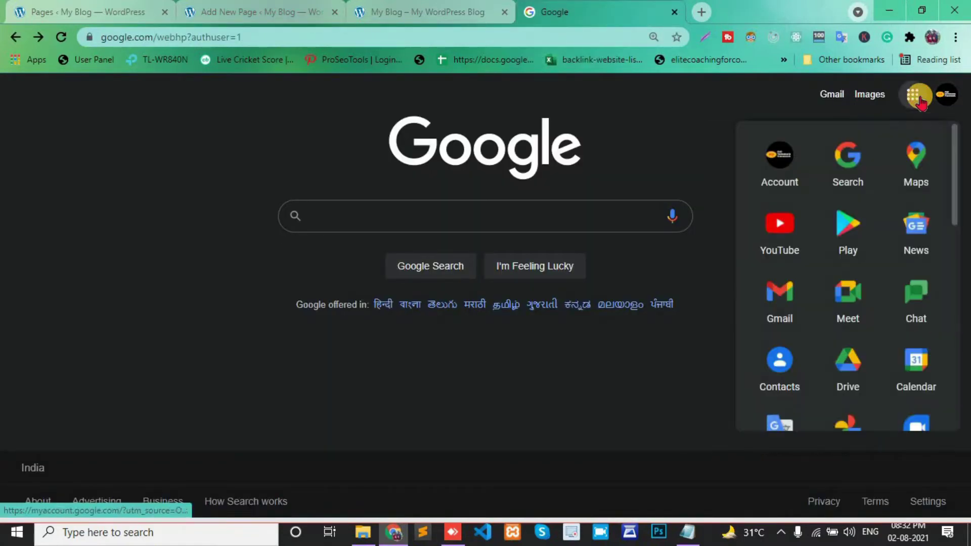
{"action": "left_click", "coordinate": [853, 383]}
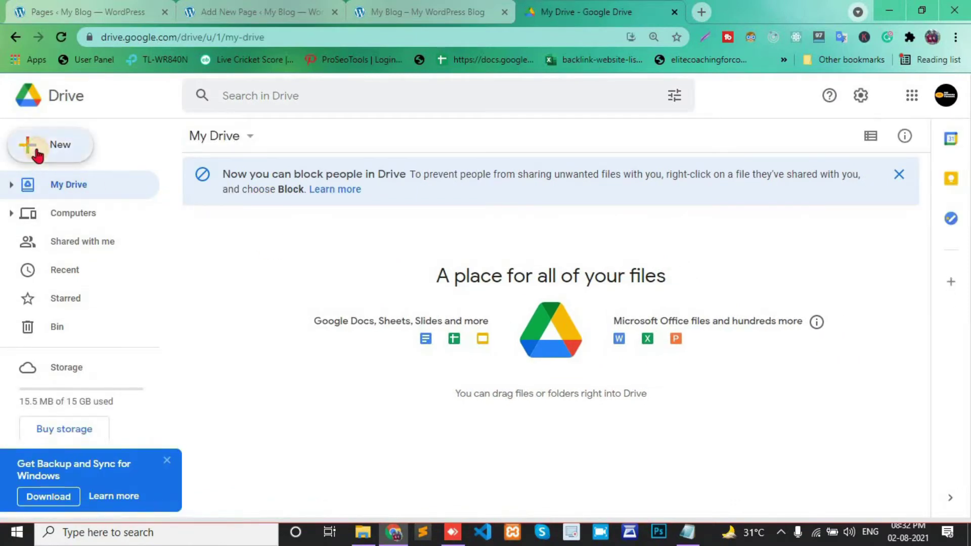
- Create a blank form from Drive's New > Google Forms menu
{"action": "left_click", "coordinate": [38, 156]}
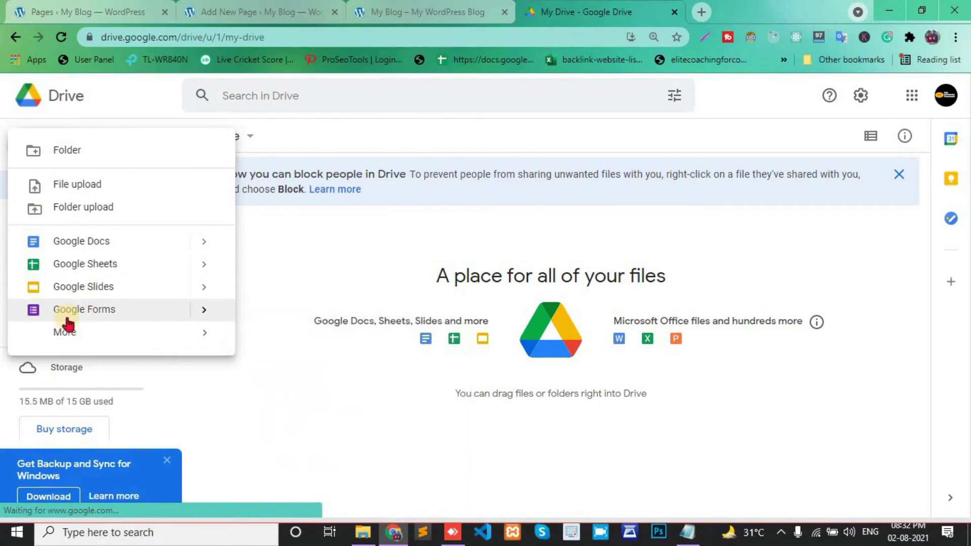
{"action": "mouse_move", "coordinate": [68, 334]}
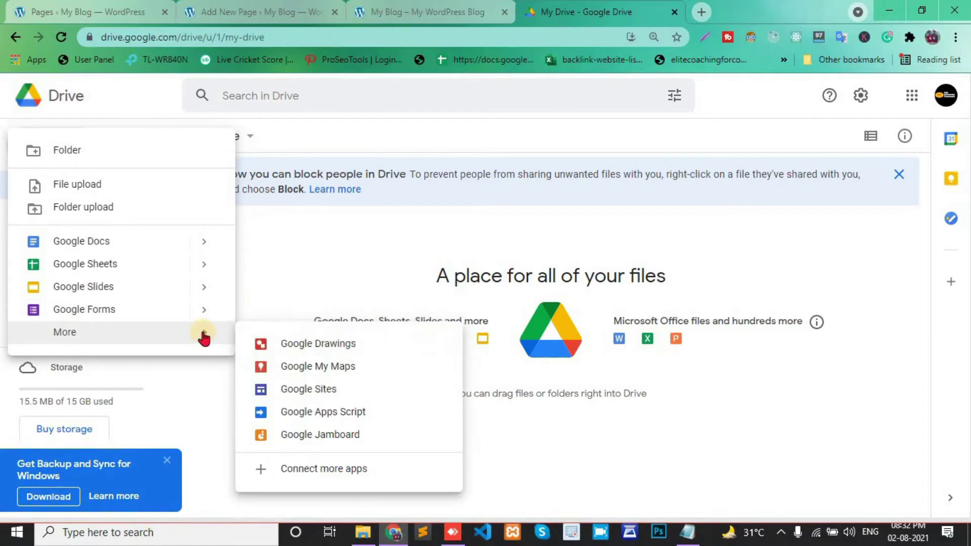
{"action": "mouse_move", "coordinate": [200, 314]}
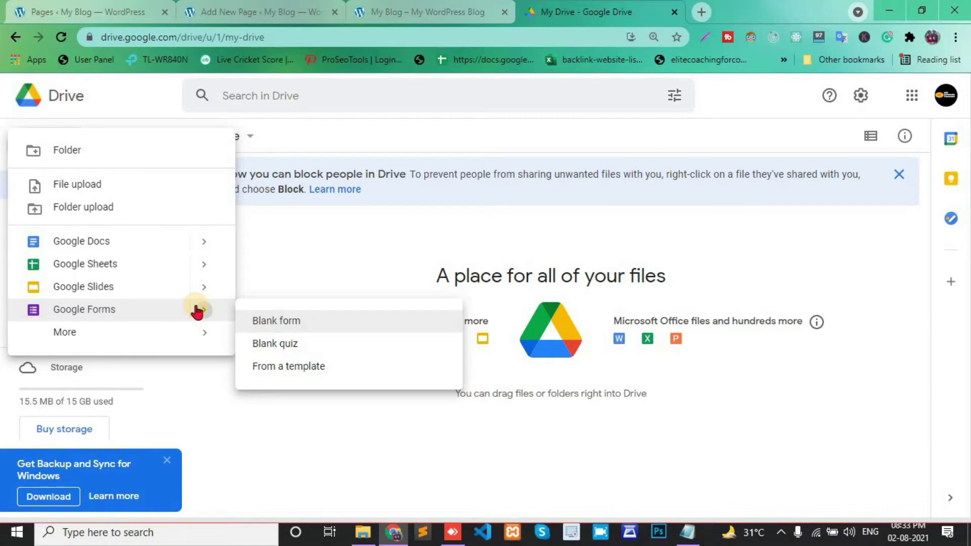
{"action": "left_click", "coordinate": [281, 326]}
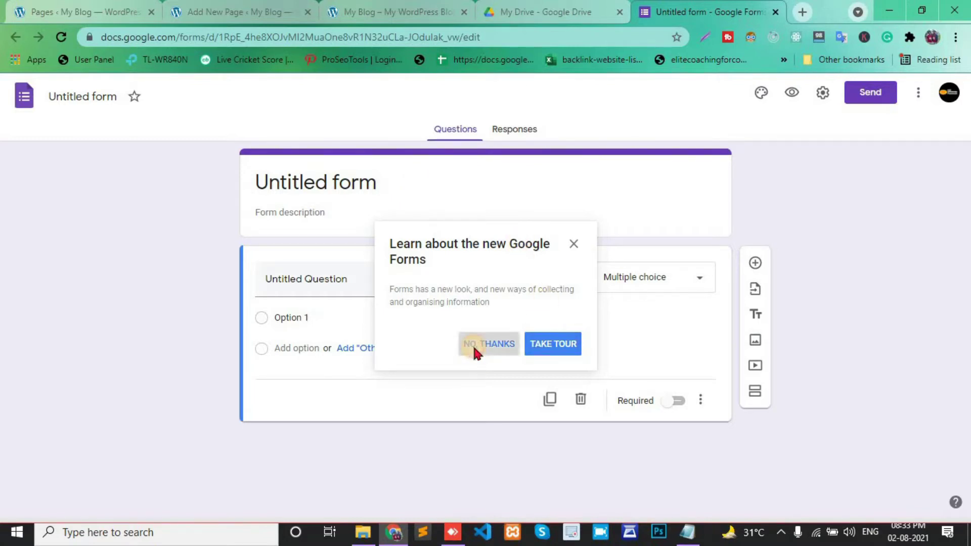
- Dismiss the tour prompt and rename the form to 'Contact Us'
{"action": "left_click", "coordinate": [472, 345]}
{"action": "left_click", "coordinate": [377, 183]}
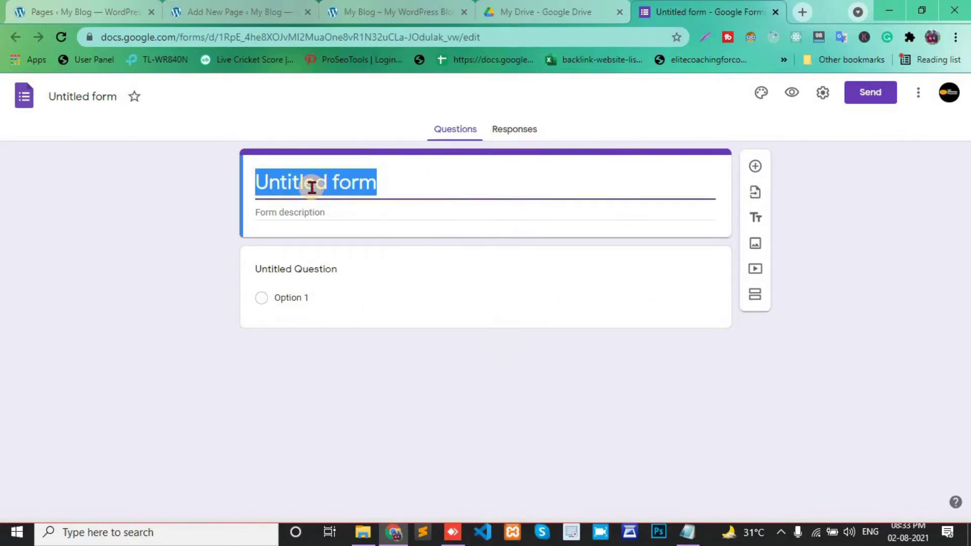
{"action": "type", "text": "Cont"}
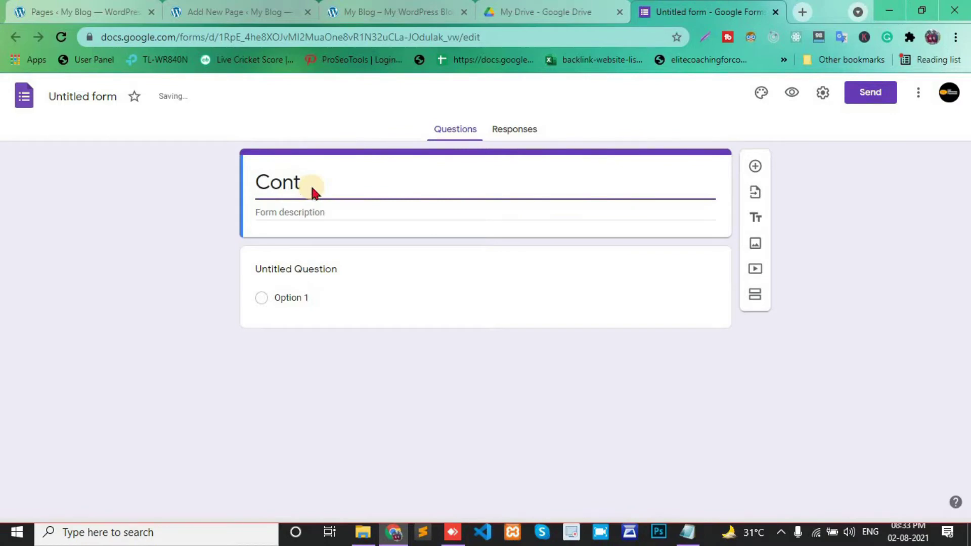
{"action": "type", "text": "act Us"}
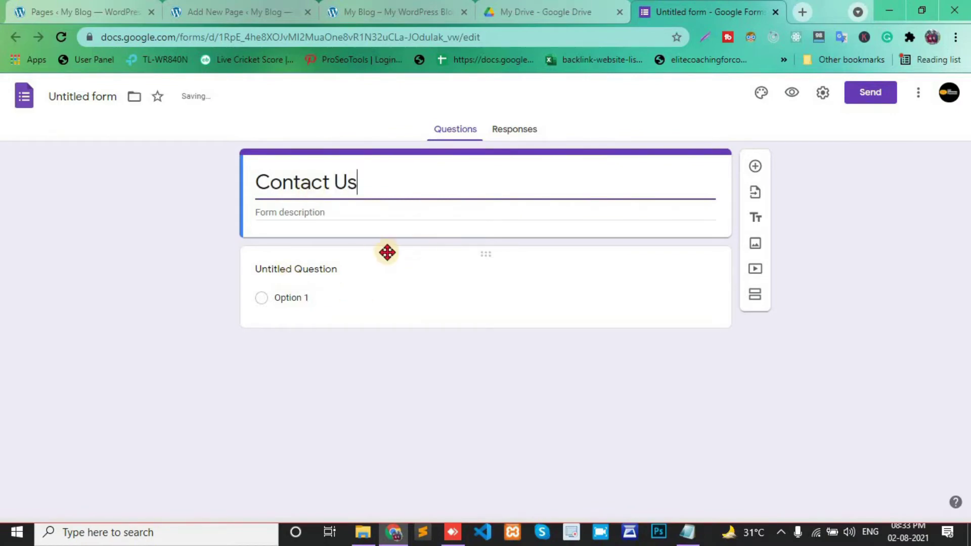
{"action": "key", "text": "Tab"}
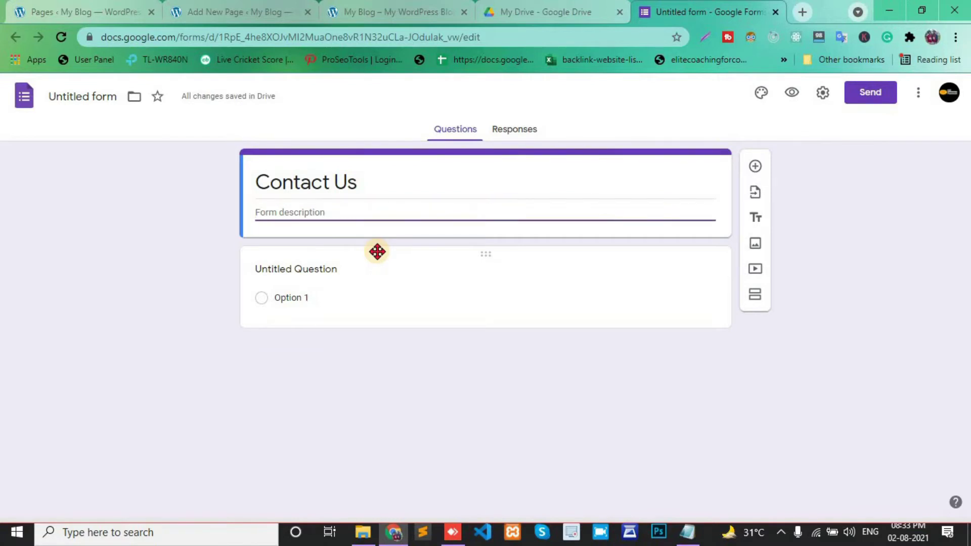
- Make the first question a required short-answer question titled 'Name'
{"action": "left_click", "coordinate": [377, 252]}
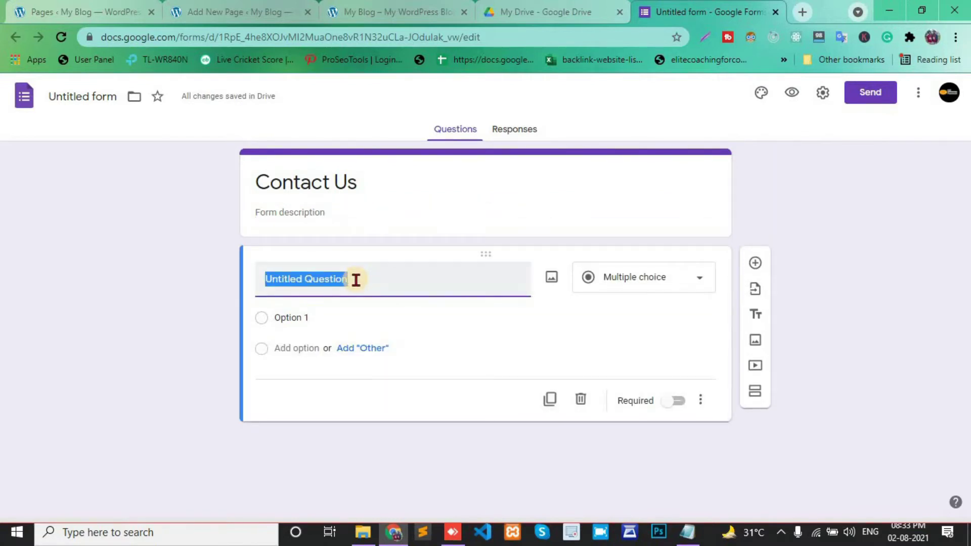
{"action": "type", "text": "Name"}
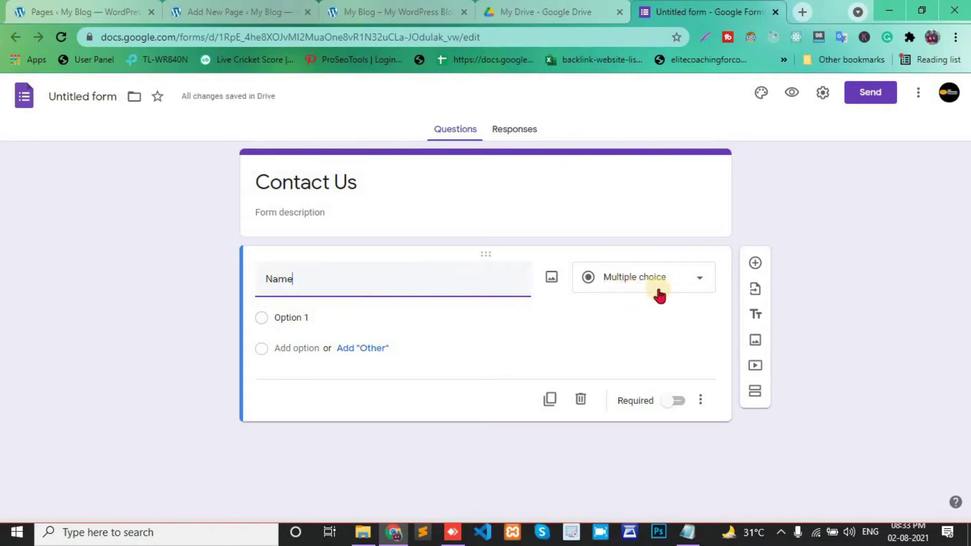
{"action": "left_click", "coordinate": [696, 286]}
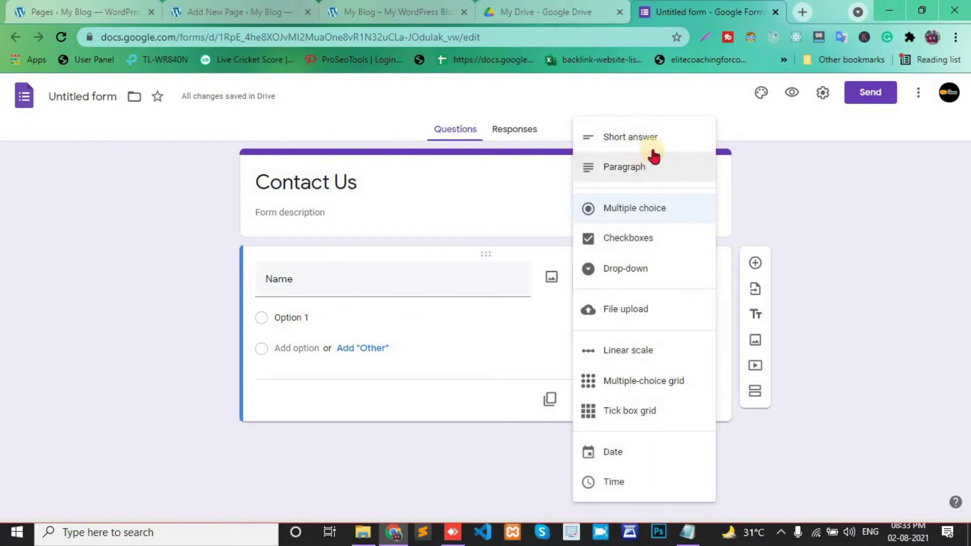
{"action": "left_click", "coordinate": [623, 147]}
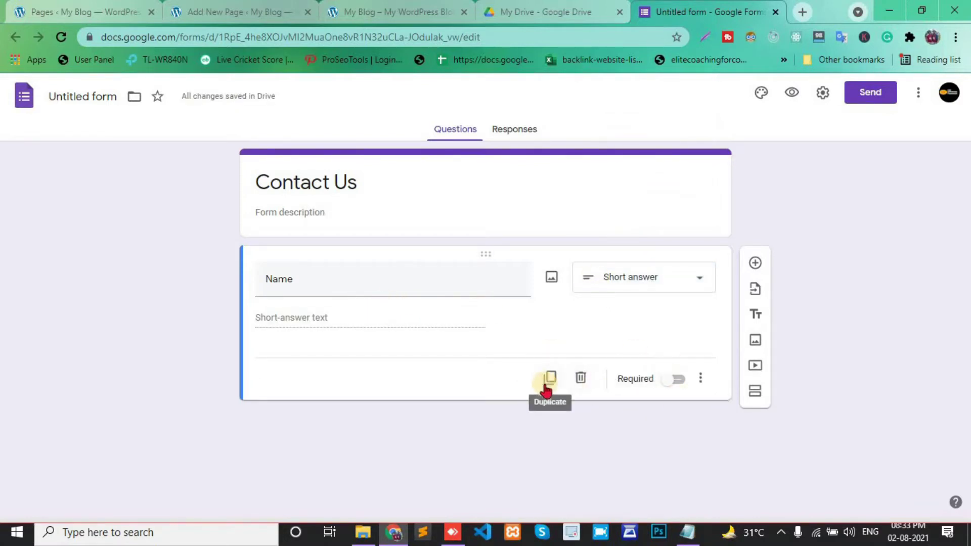
{"action": "left_click", "coordinate": [667, 381]}
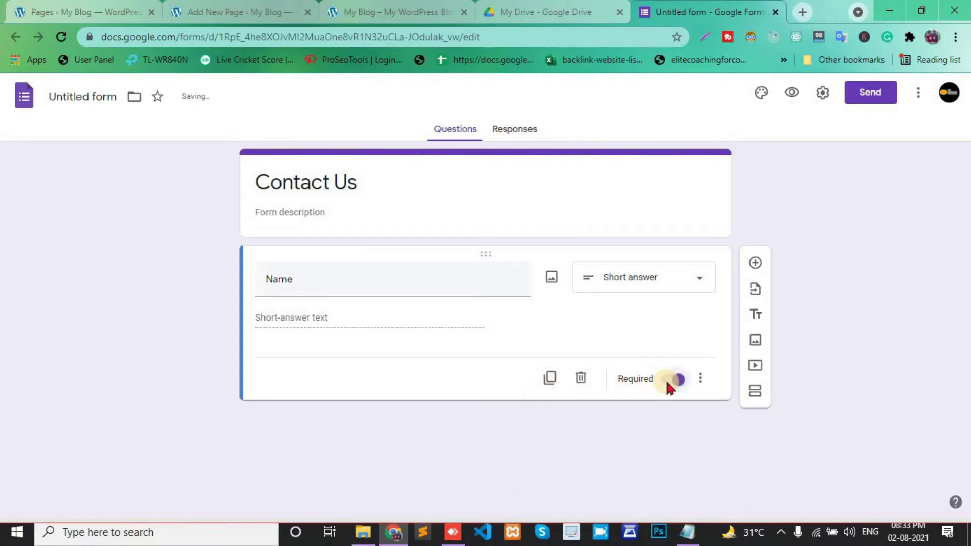
- Add Name validation: Text contains 'Enter Your Name'
{"action": "left_click", "coordinate": [701, 380]}
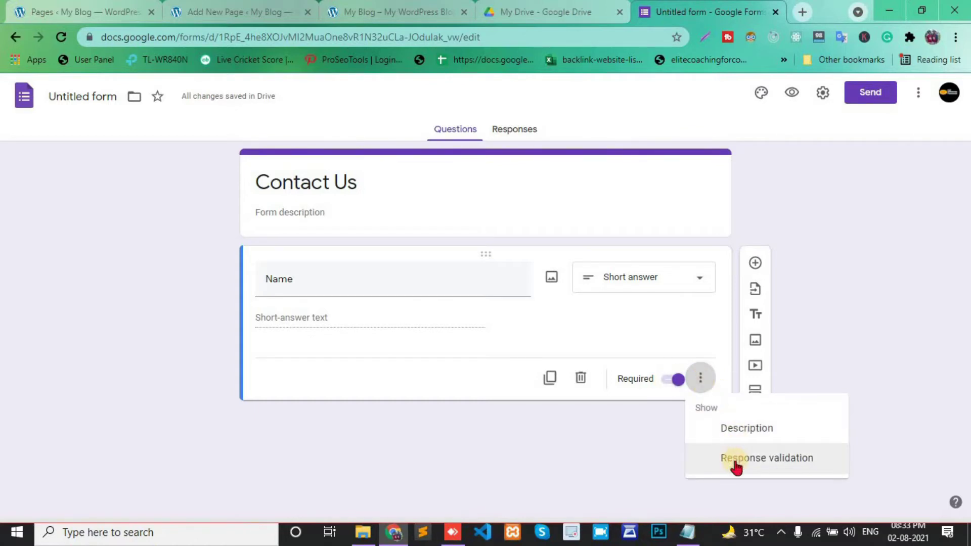
{"action": "left_click", "coordinate": [752, 459]}
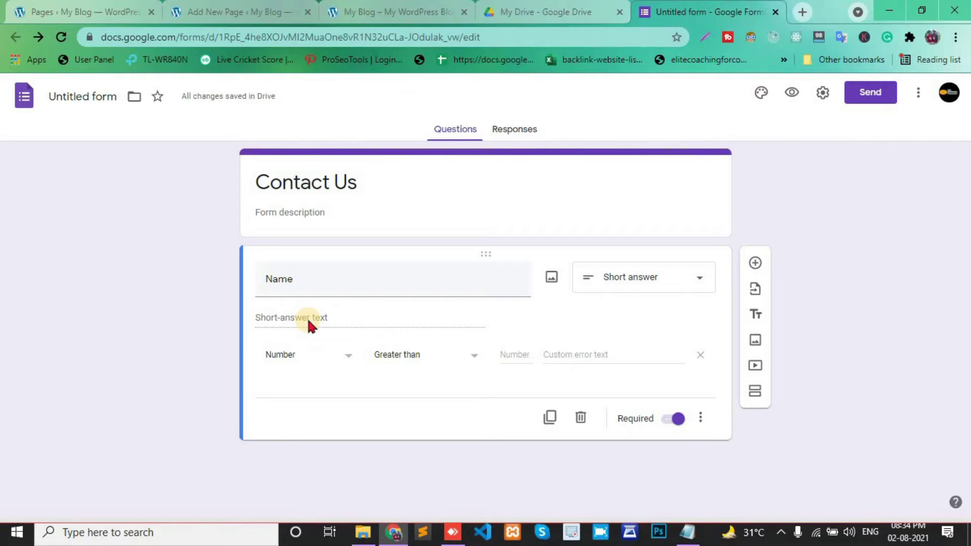
{"action": "left_click", "coordinate": [347, 358]}
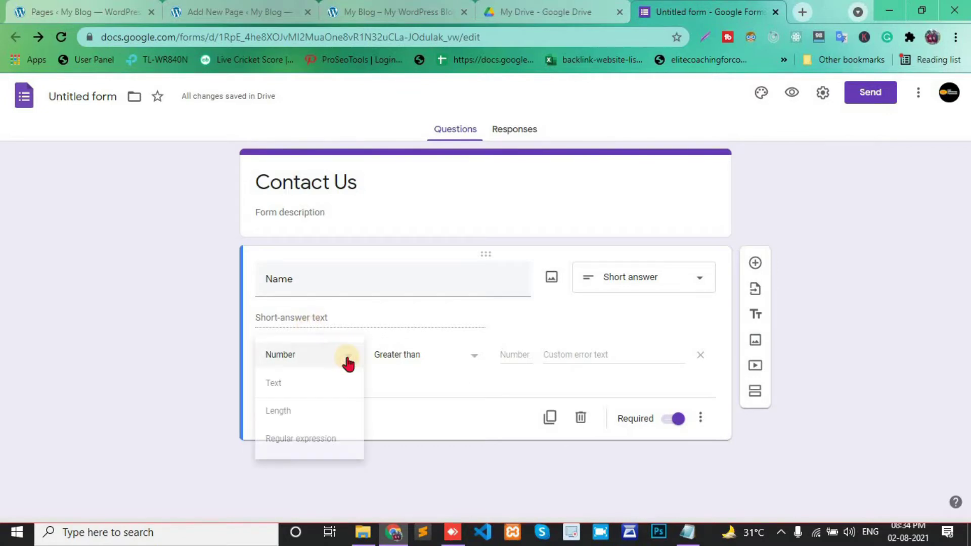
{"action": "left_click", "coordinate": [283, 385]}
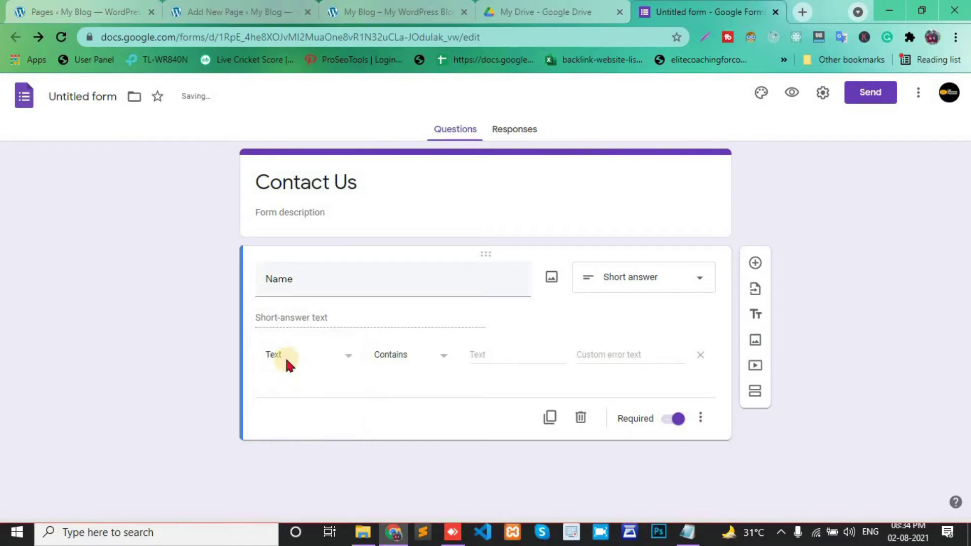
{"action": "left_click", "coordinate": [504, 353]}
{"action": "type", "text": "Enter Y"}
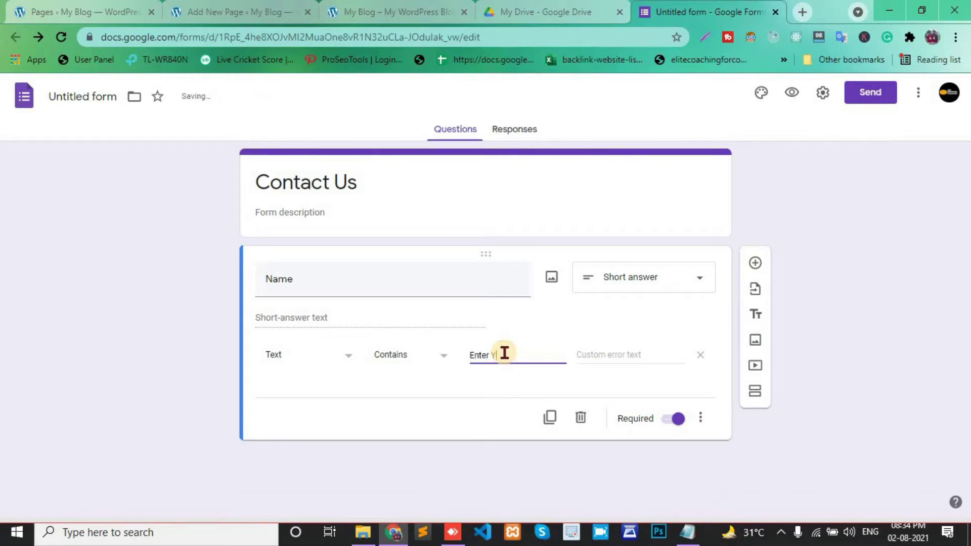
{"action": "type", "text": "our Na"}
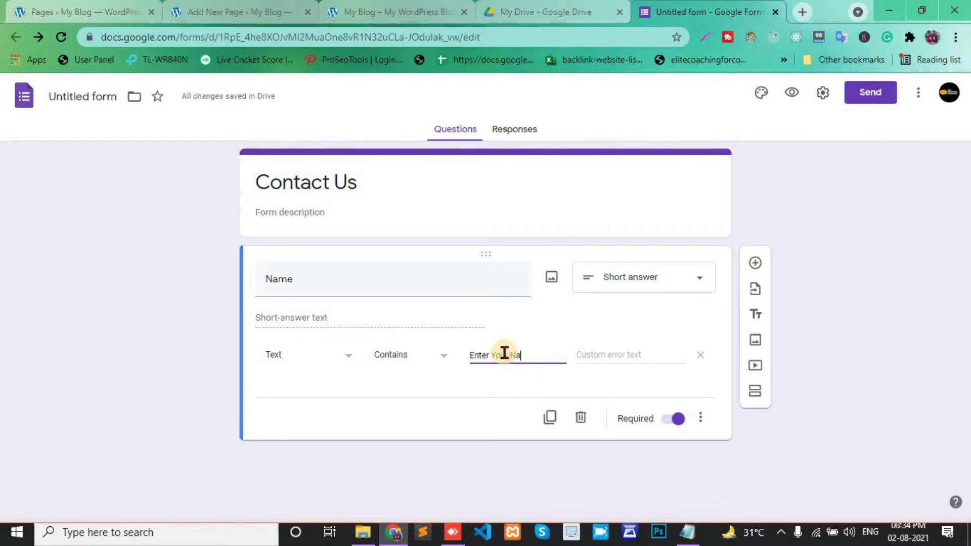
{"action": "type", "text": "me"}
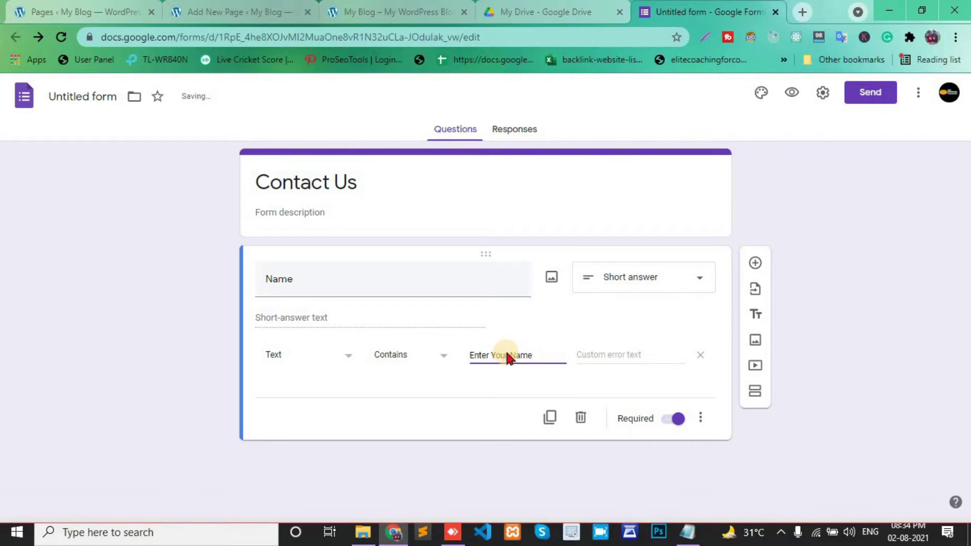
- Add a required 'Email Id' question below Name
{"action": "left_click", "coordinate": [756, 264]}
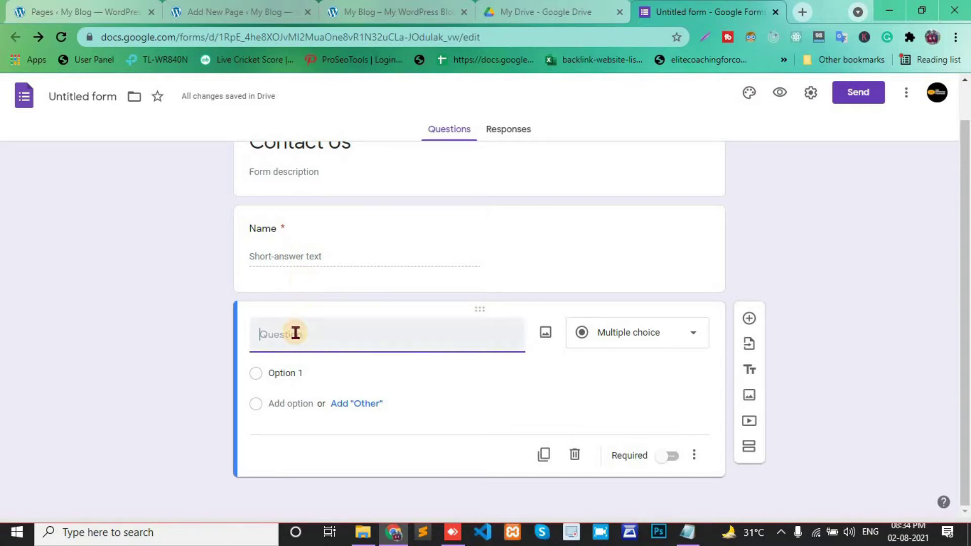
{"action": "type", "text": "E"}
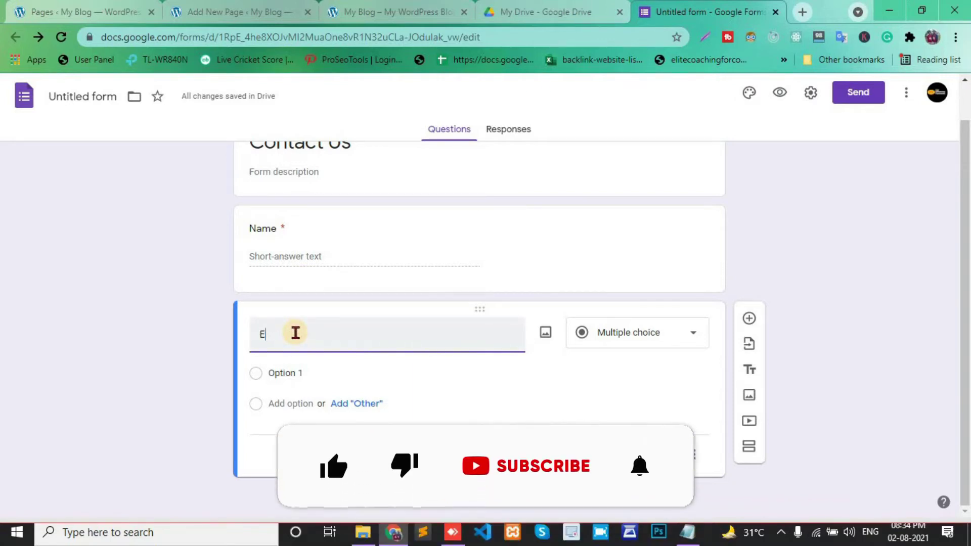
{"action": "type", "text": "m"}
{"action": "key", "text": "BackSpace"}
{"action": "type", "text": "mail"}
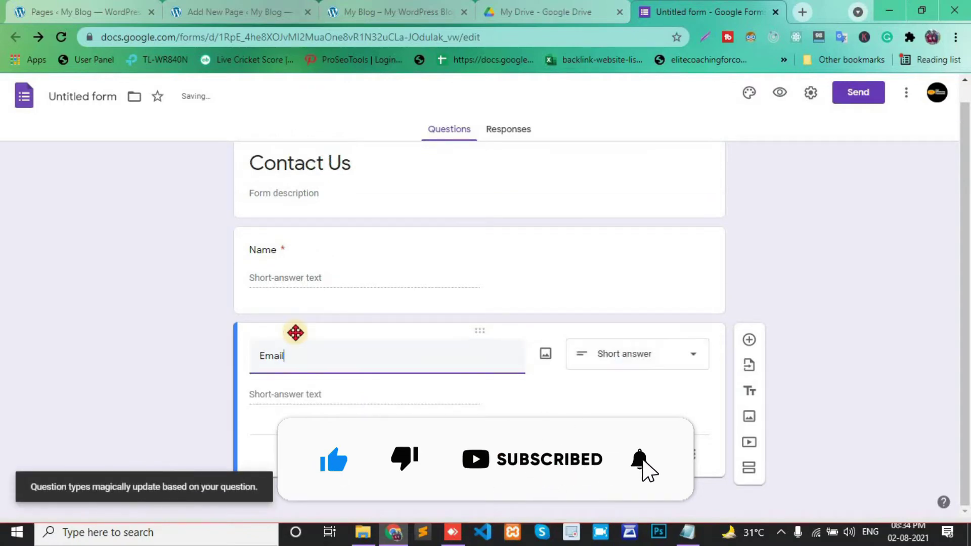
{"action": "type", "text": " Id"}
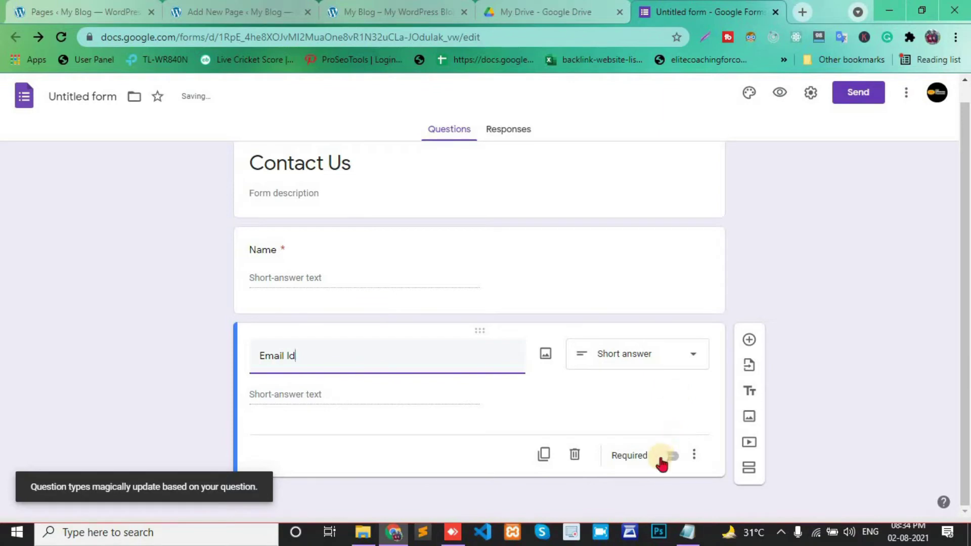
{"action": "left_click", "coordinate": [662, 460]}
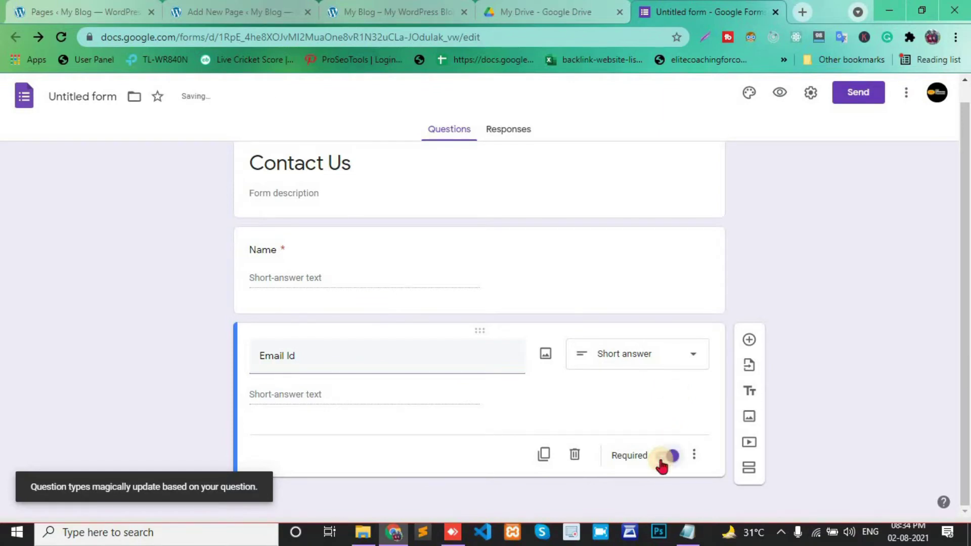
- Add a required 'Mobile' question with number response validation turned on
{"action": "left_click", "coordinate": [749, 340]}
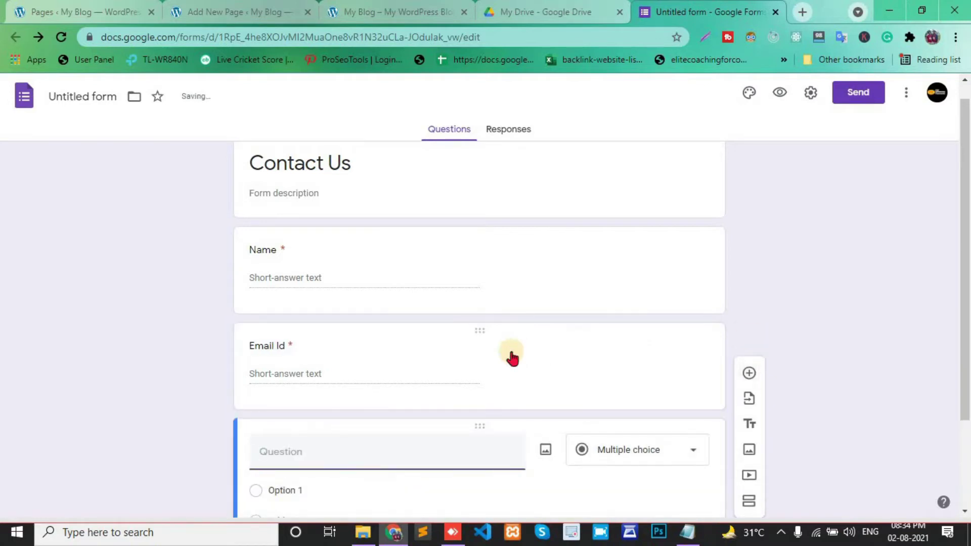
{"action": "type", "text": "Mobile"}
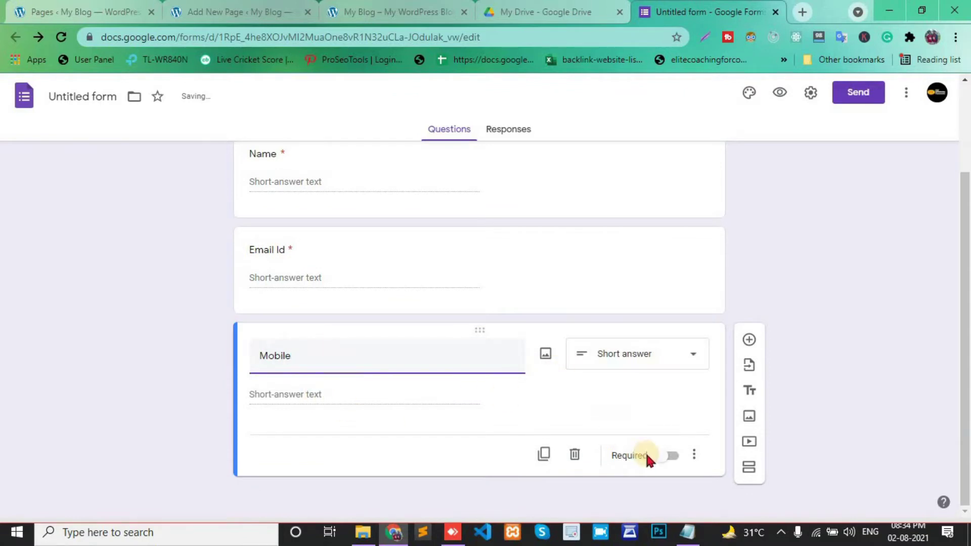
{"action": "left_click", "coordinate": [666, 456]}
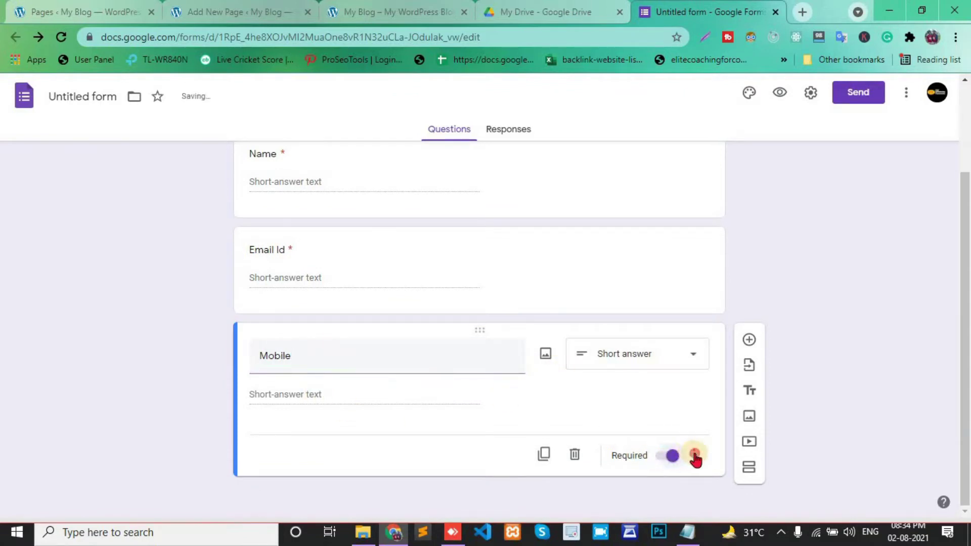
{"action": "left_click", "coordinate": [693, 455]}
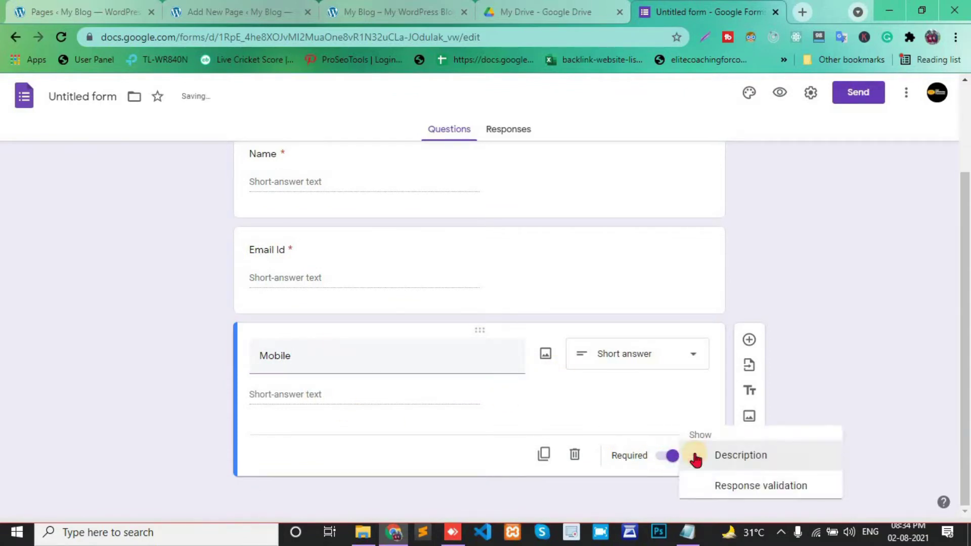
{"action": "left_click", "coordinate": [732, 487]}
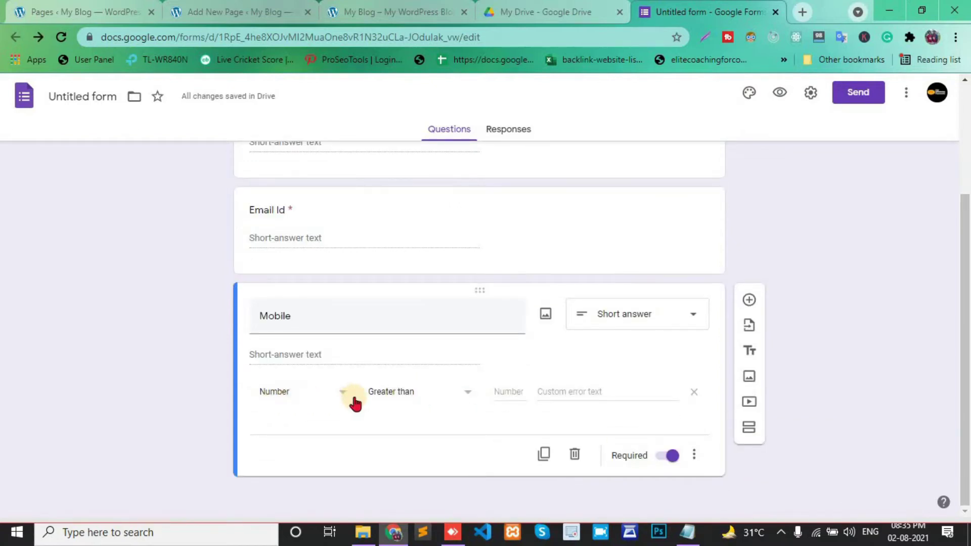
{"action": "left_click", "coordinate": [434, 396]}
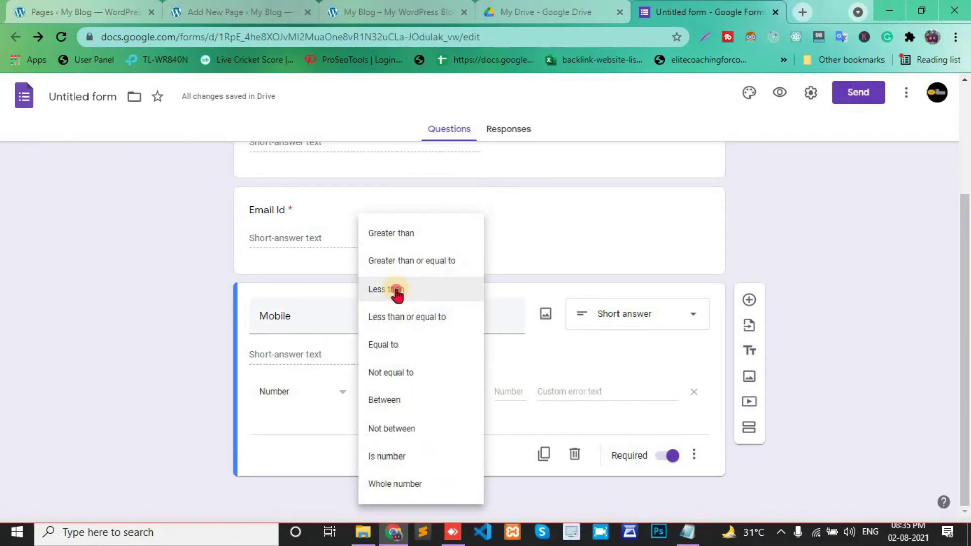
- Limit Mobile to numbers less than 11 with the error 'Enter Your Mobile Number', then add a question
{"action": "left_click", "coordinate": [396, 290]}
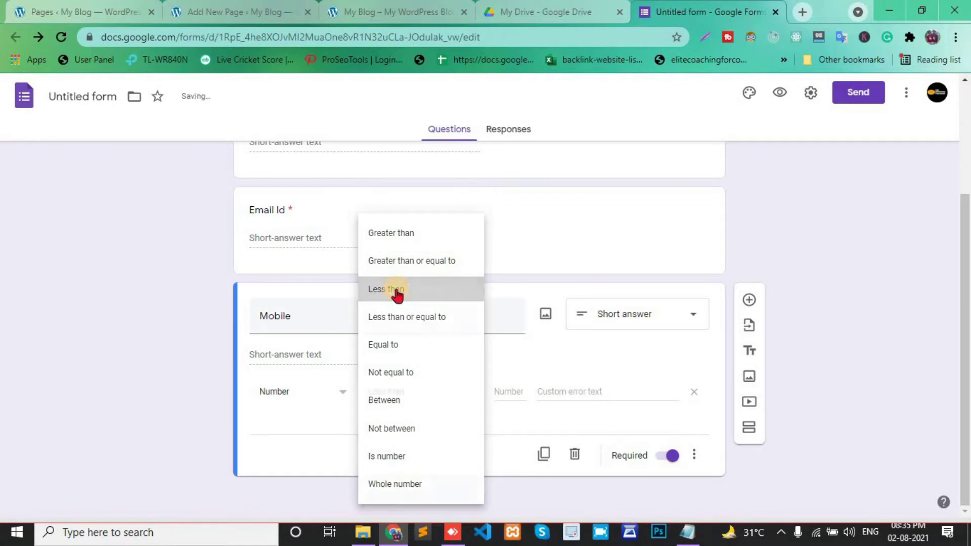
{"action": "left_click", "coordinate": [501, 394]}
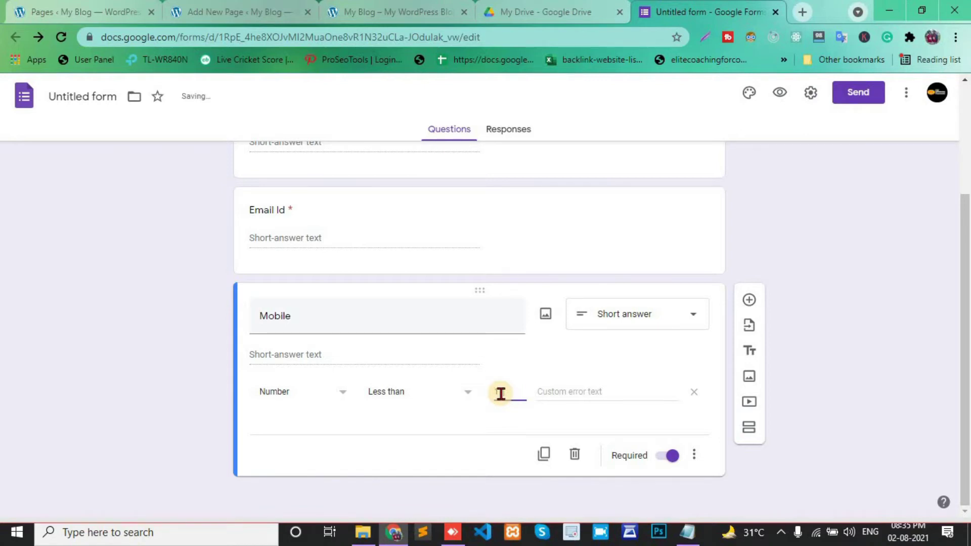
{"action": "left_click", "coordinate": [556, 393]}
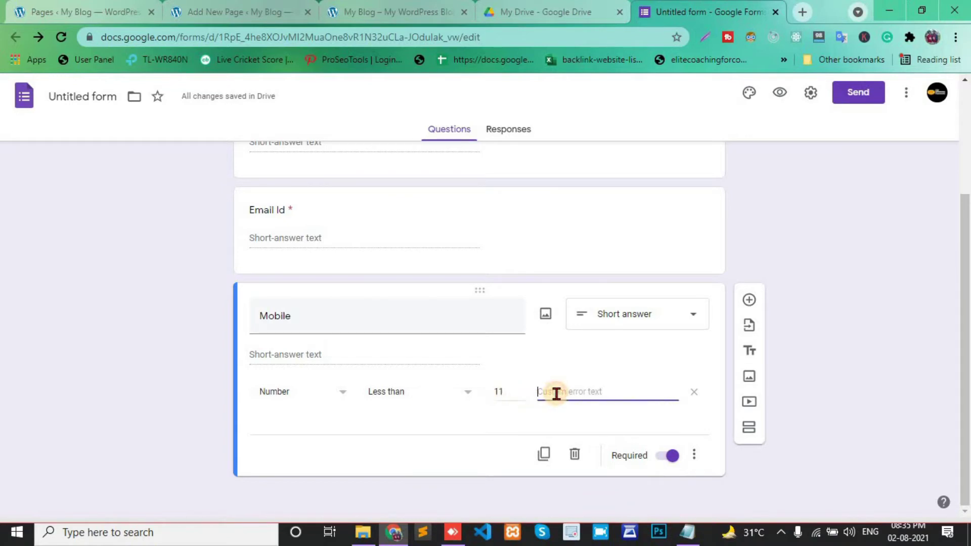
{"action": "type", "text": "Ente"}
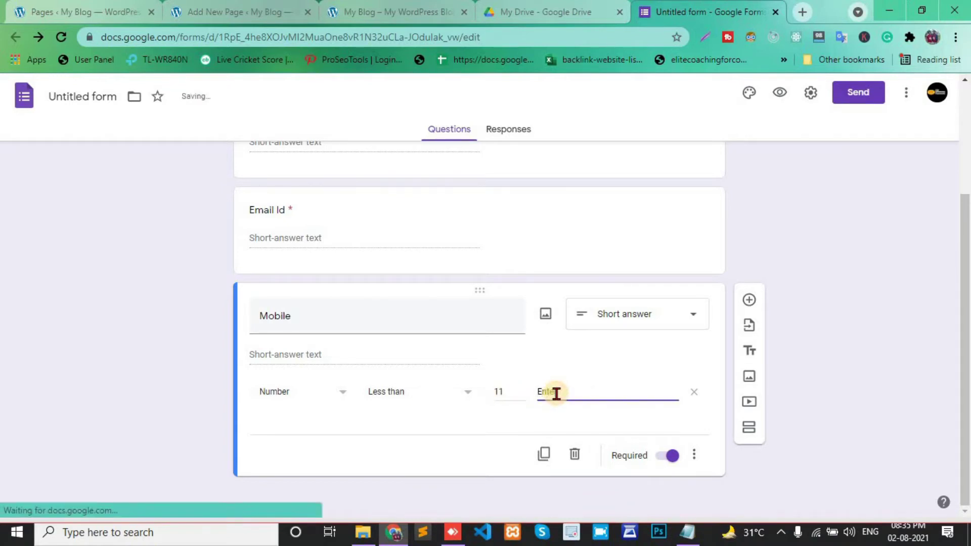
{"action": "type", "text": "r Your Mobile Number"}
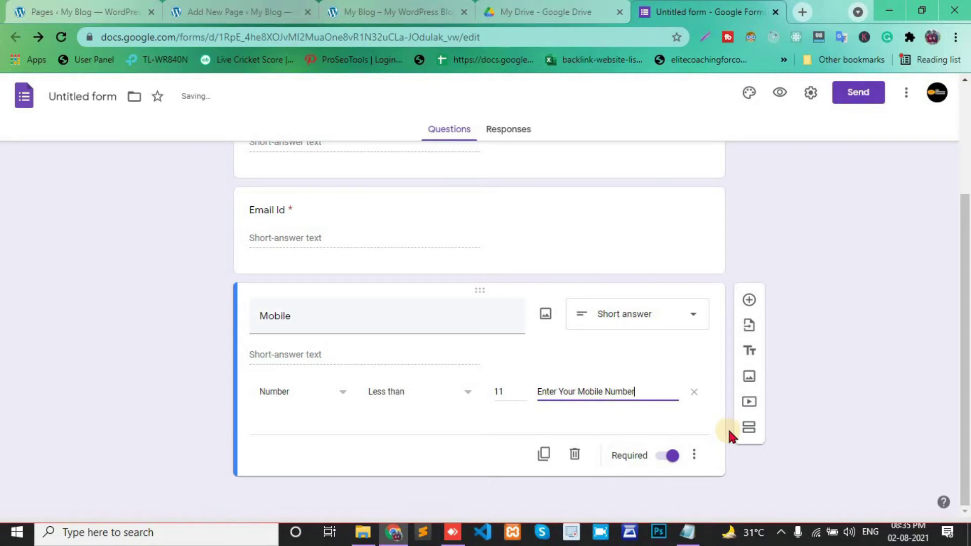
{"action": "left_click", "coordinate": [750, 301]}
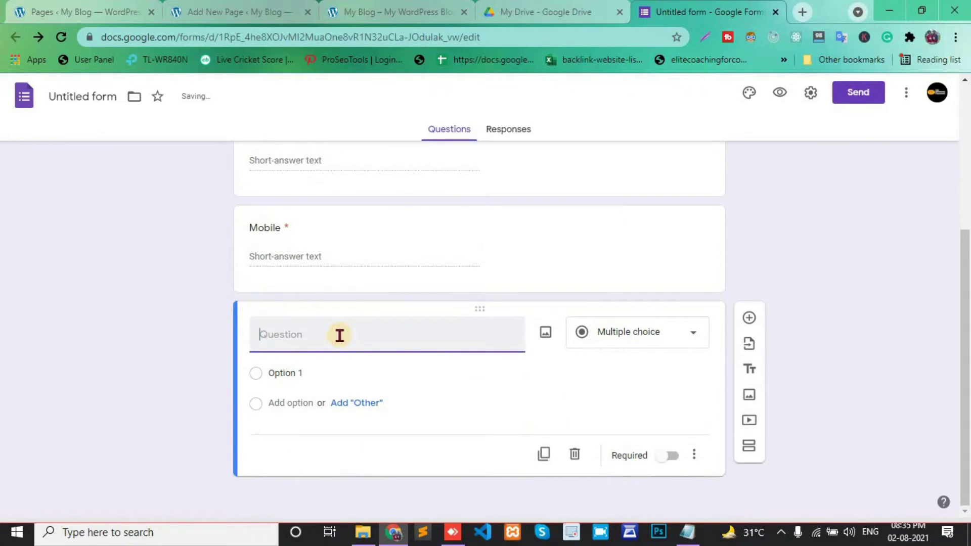
- Title the new question 'Message' as a required paragraph question
{"action": "type", "text": "Message"}
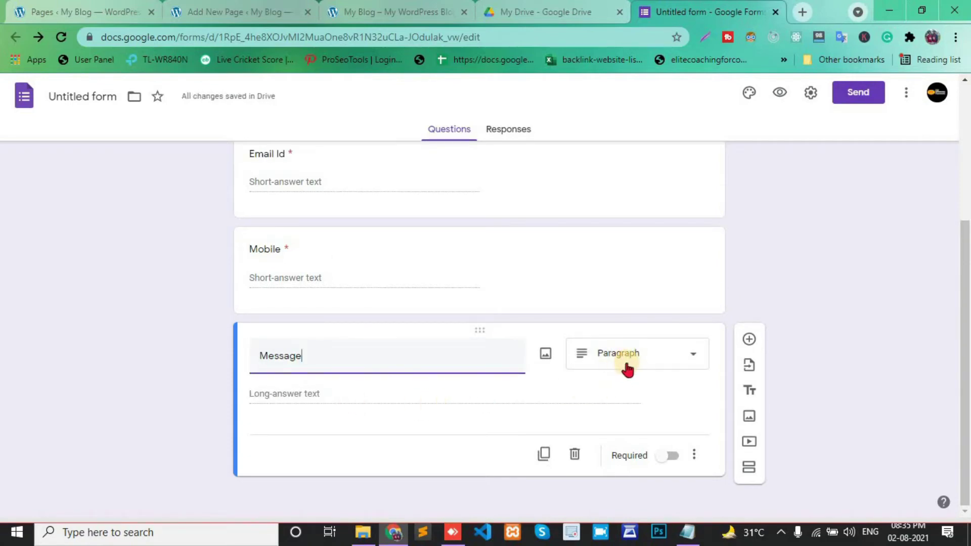
{"action": "left_click", "coordinate": [666, 458]}
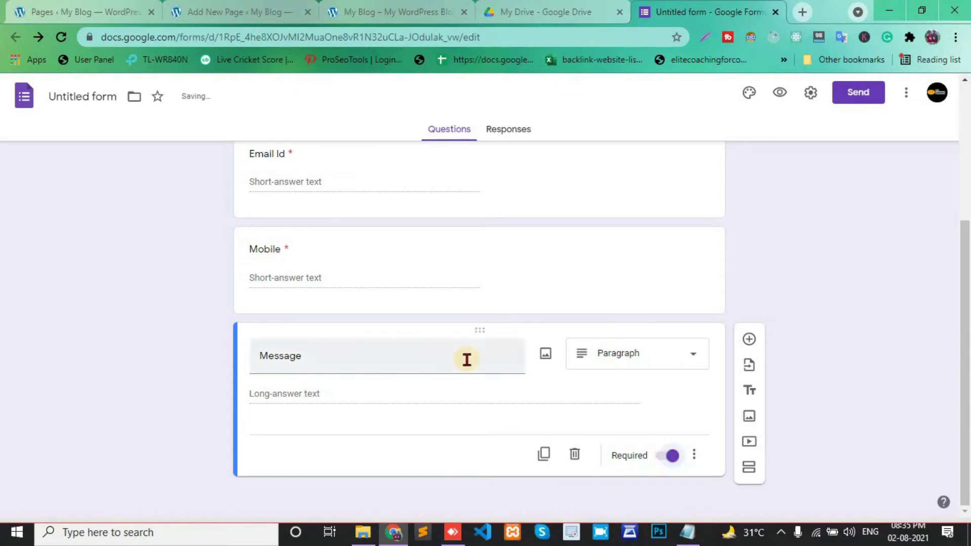
{"action": "scroll", "coordinate": [467, 359], "scroll_direction": "up", "scroll_amount": 5}
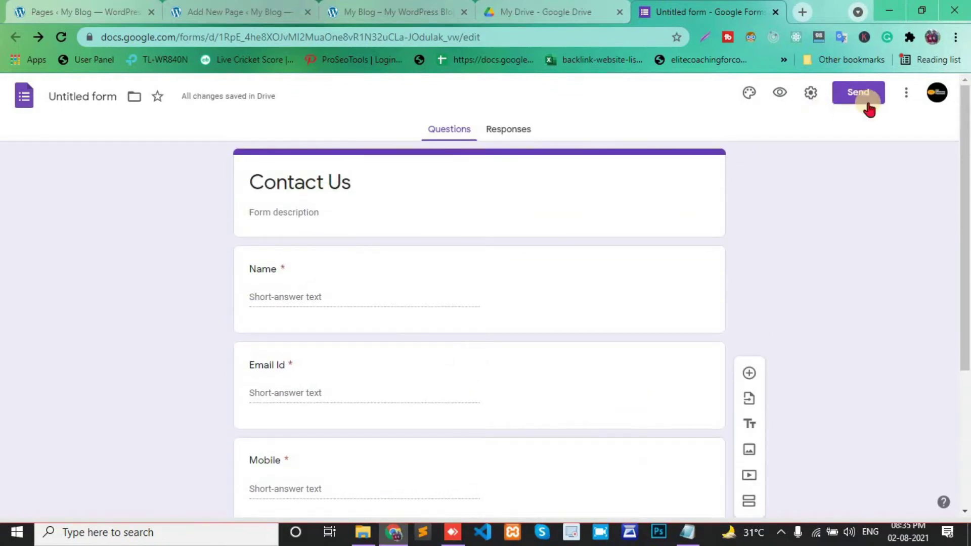
- Copy the form's 640 × 805 px embed iframe code and return to the WordPress editor
{"action": "left_click", "coordinate": [859, 98]}
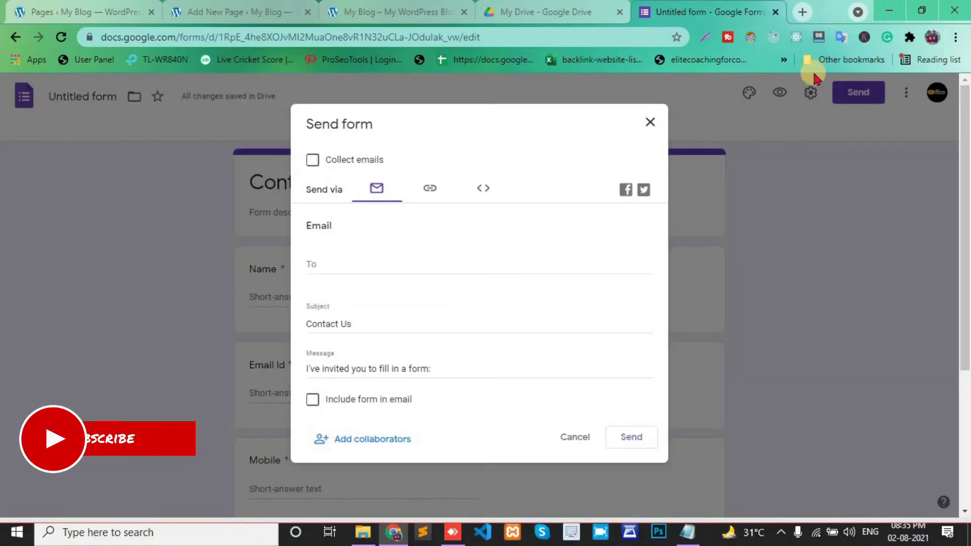
{"action": "left_click", "coordinate": [483, 192]}
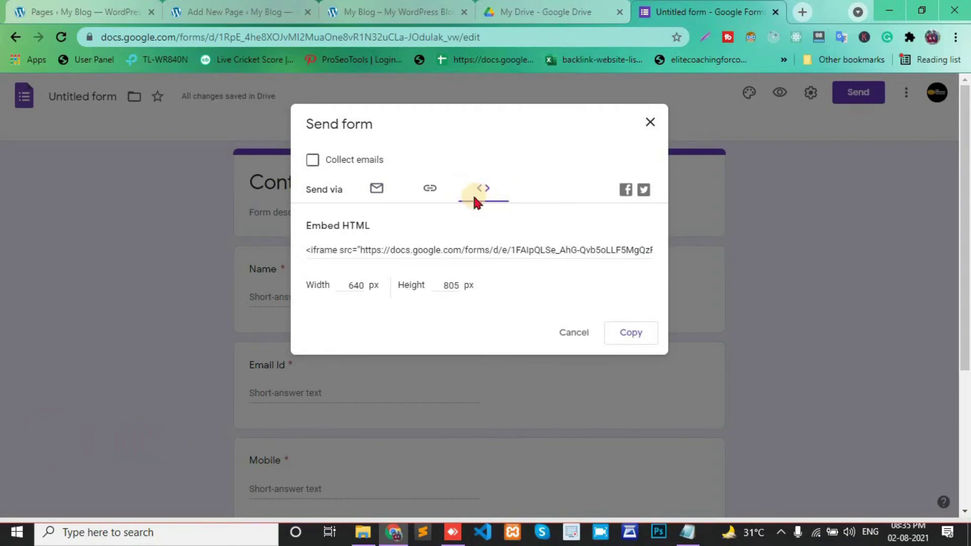
{"action": "left_click", "coordinate": [631, 337]}
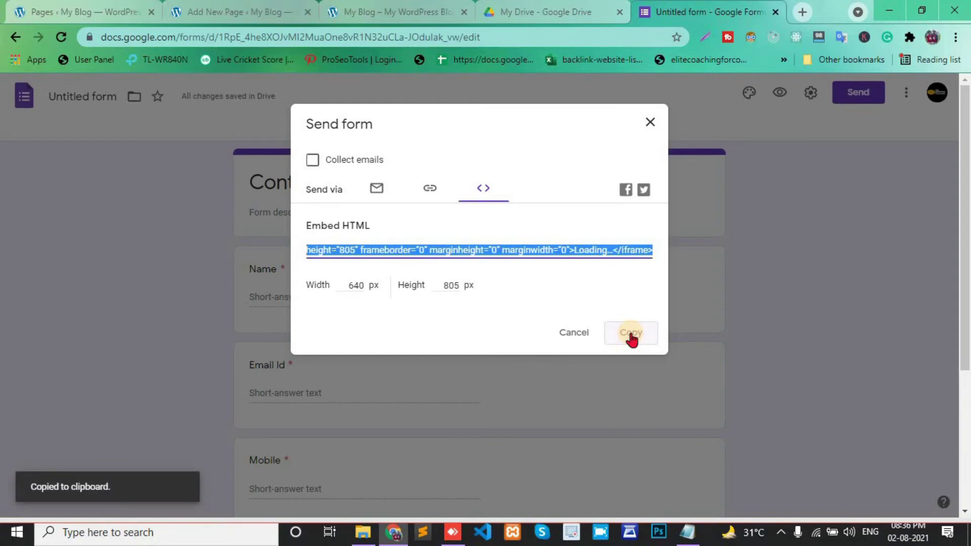
{"action": "left_click", "coordinate": [354, 286]}
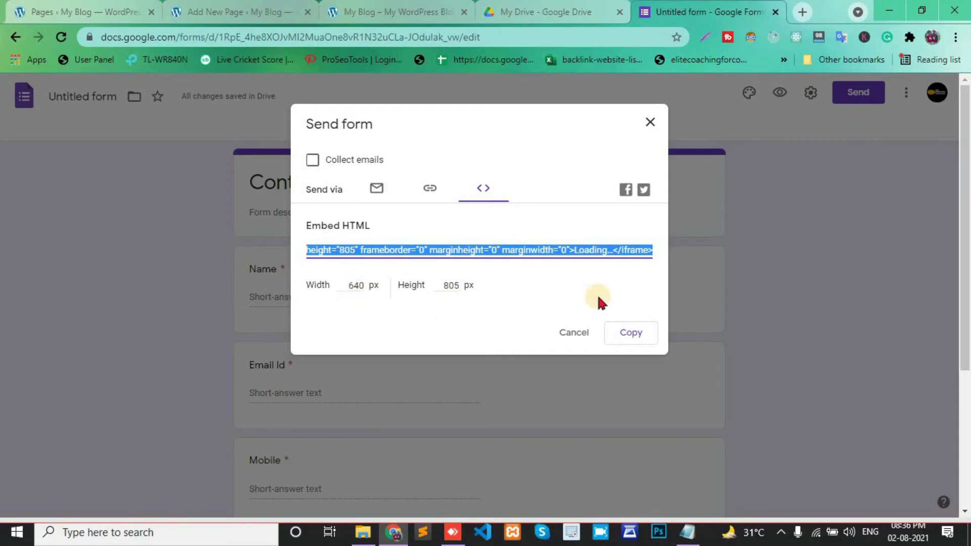
{"action": "left_click", "coordinate": [631, 332]}
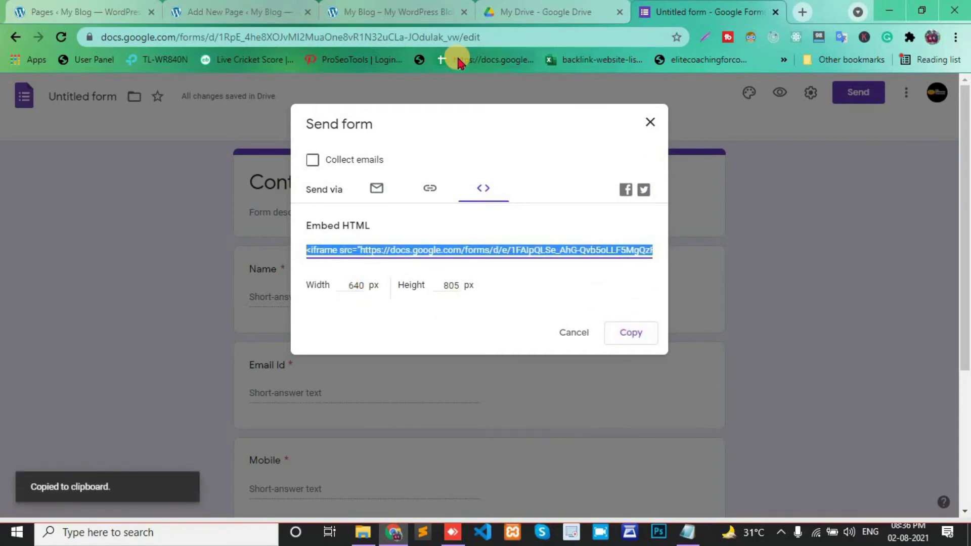
{"action": "left_click", "coordinate": [221, 6]}
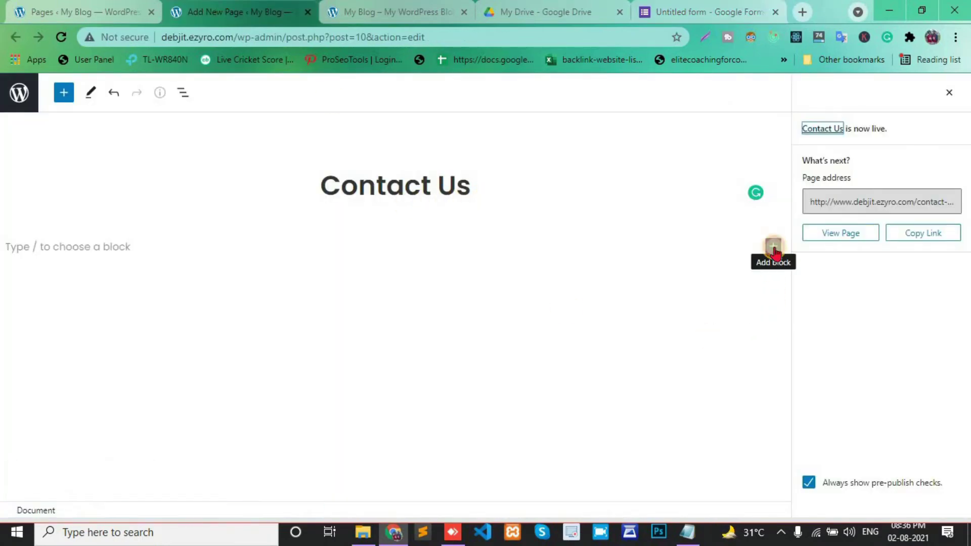
- Paste the iframe code into a Custom HTML block, update the page, and open it live in a new tab
{"action": "left_click", "coordinate": [773, 248]}
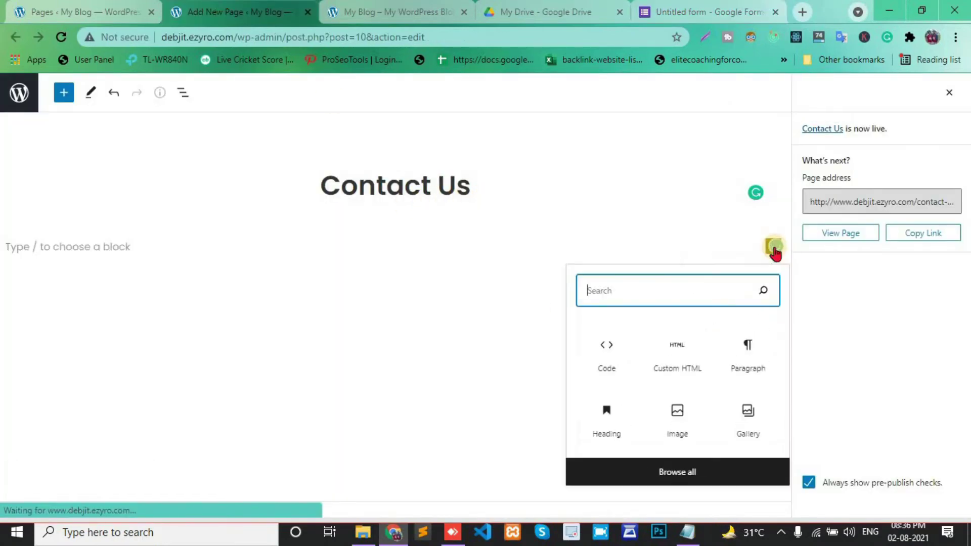
{"action": "left_click", "coordinate": [681, 361]}
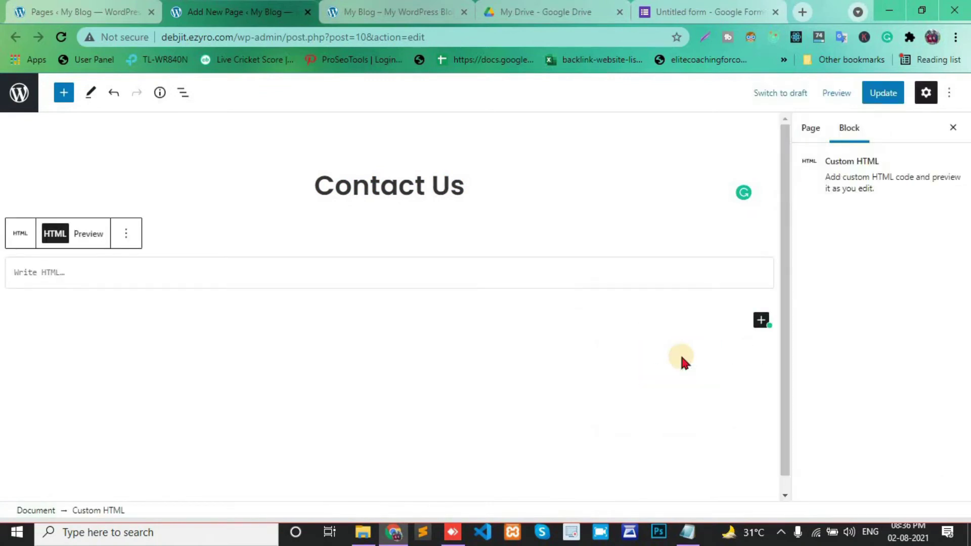
{"action": "key", "text": "ctrl+v"}
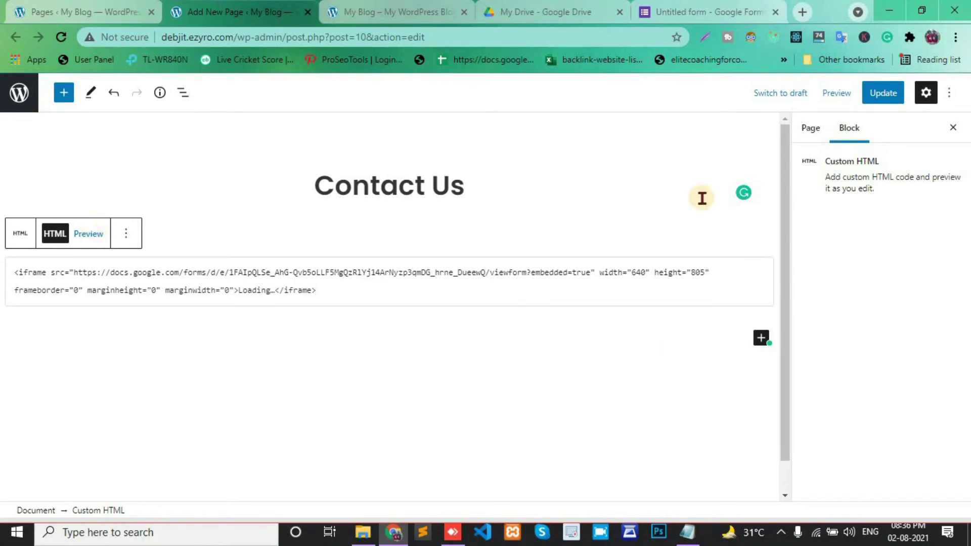
{"action": "left_click", "coordinate": [874, 100]}
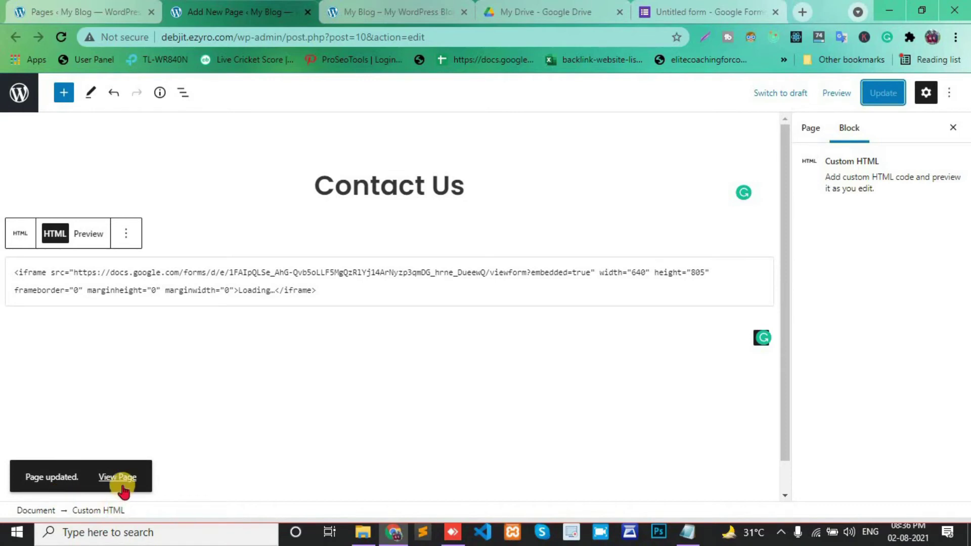
{"action": "right_click", "coordinate": [120, 477]}
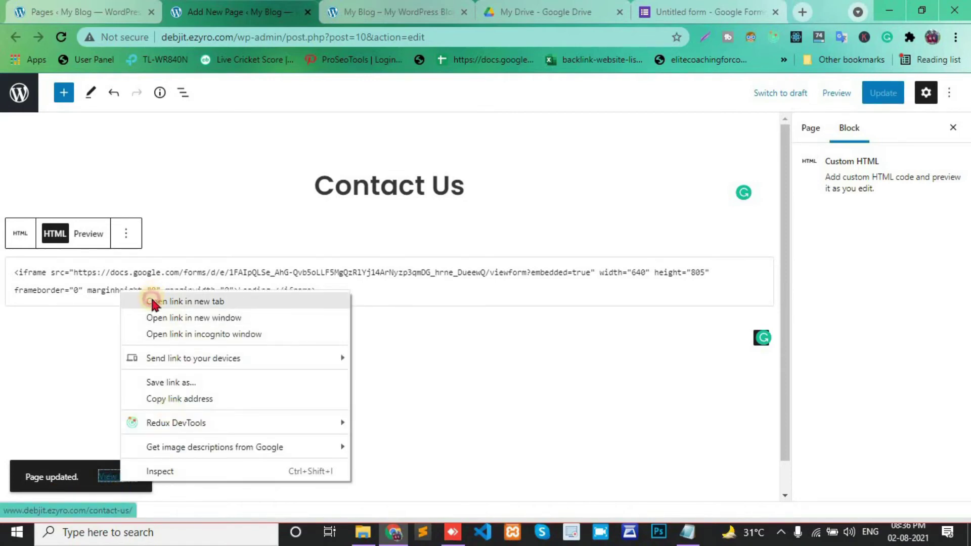
{"action": "left_click", "coordinate": [152, 303]}
- View the live Contact Us page zoomed out to show the whole form
{"action": "left_click", "coordinate": [347, 7]}
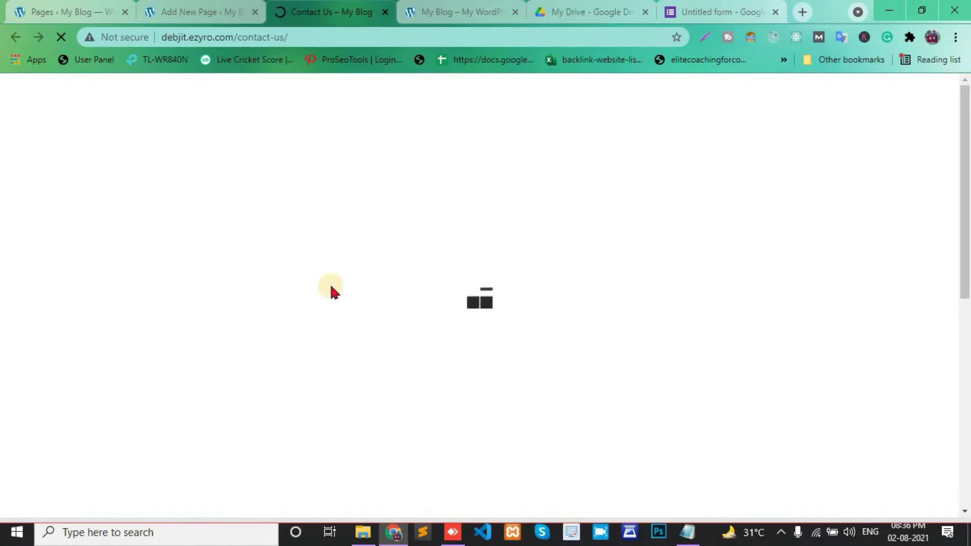
{"action": "scroll", "coordinate": [331, 290], "scroll_direction": "down", "scroll_amount": 2}
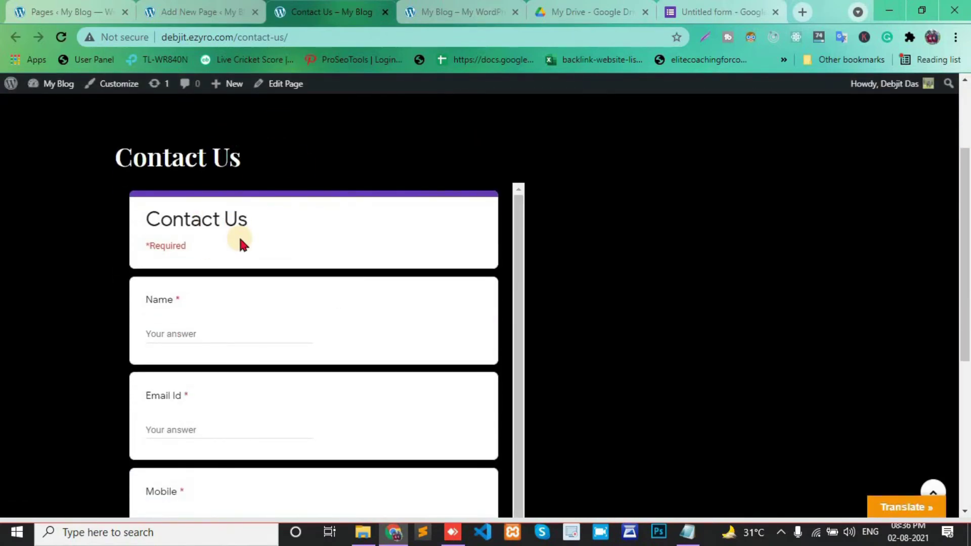
{"action": "scroll", "coordinate": [240, 242], "scroll_direction": "down", "scroll_amount": 1}
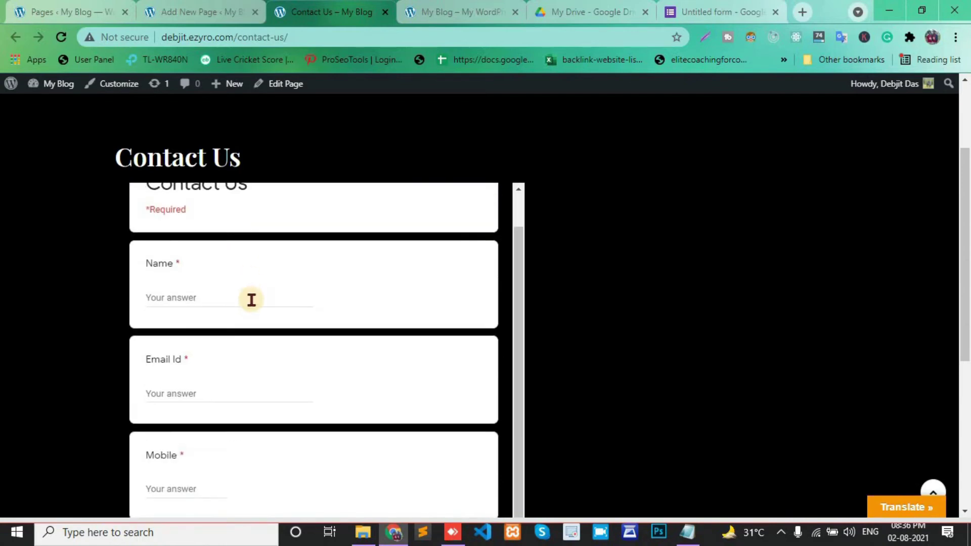
{"action": "left_click_drag", "start_coordinate": [965, 351], "coordinate": [966, 476]}
{"action": "key", "text": "ctrl+minus"}
{"action": "key", "text": "ctrl+minus"}
{"action": "key", "text": "ctrl+minus"}
{"action": "key", "text": "ctrl+minus"}
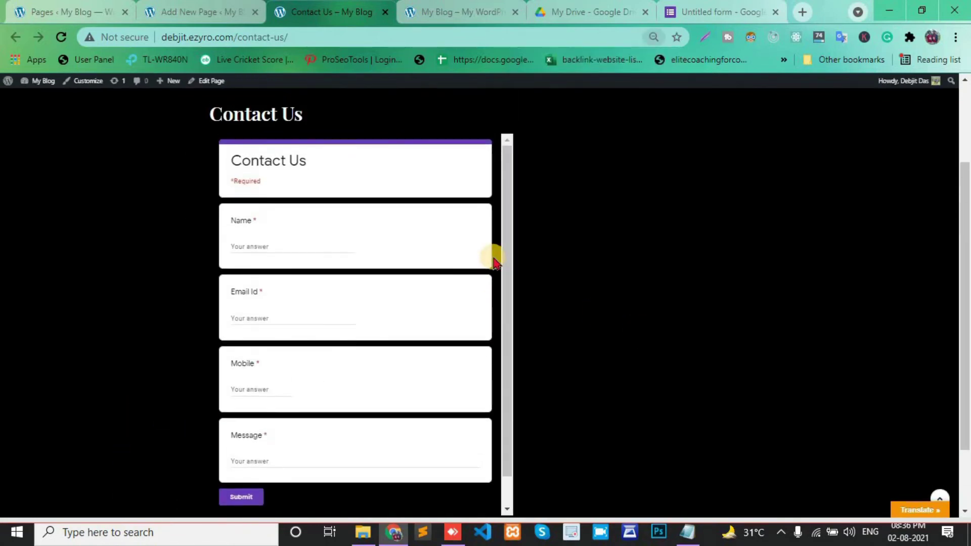
- Fill in a test name and submit; Name and Mobile validation errors appear
{"action": "left_click", "coordinate": [254, 240]}
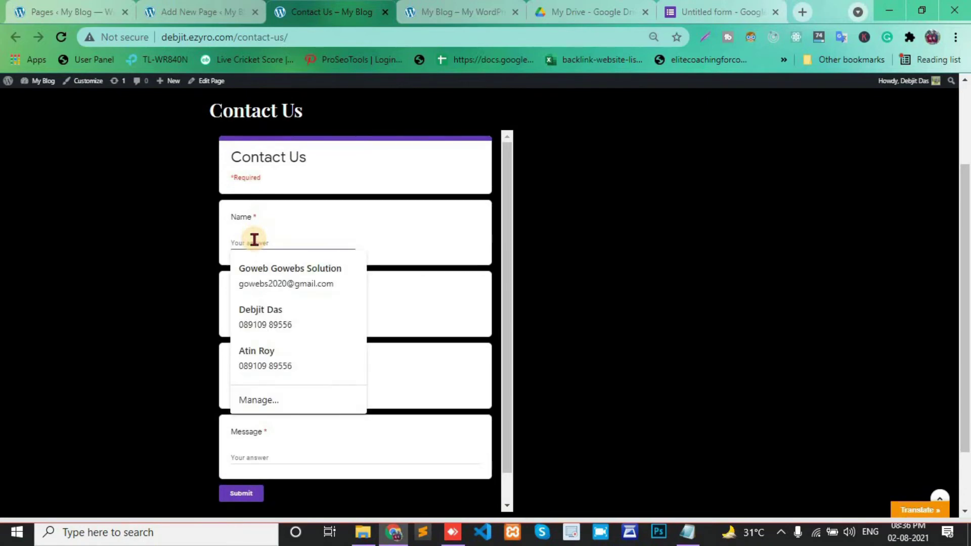
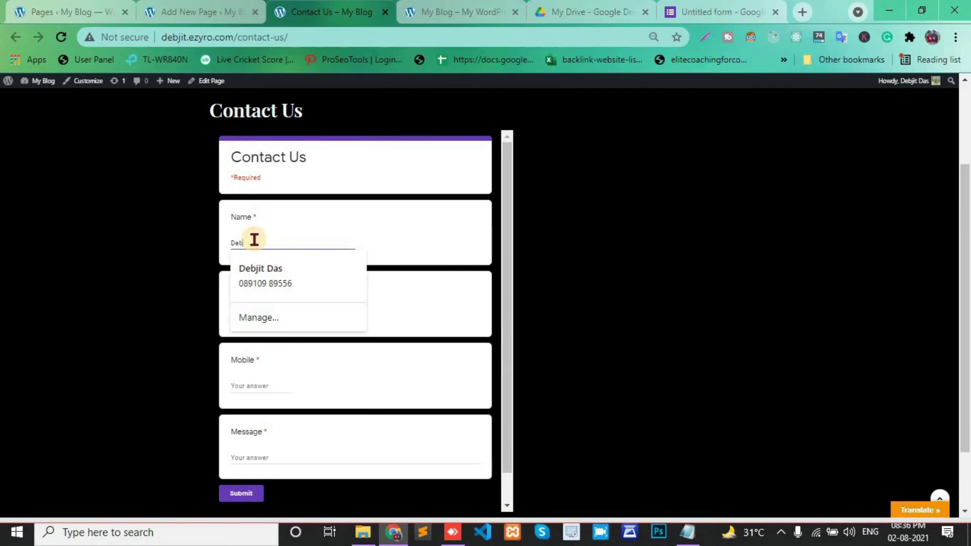
{"action": "key", "text": "Tab"}
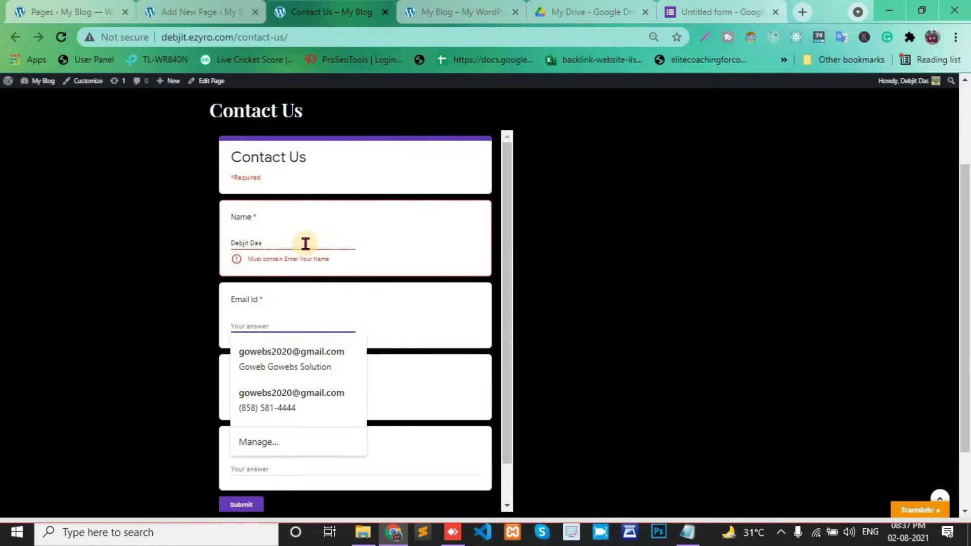
{"action": "left_click", "coordinate": [282, 243]}
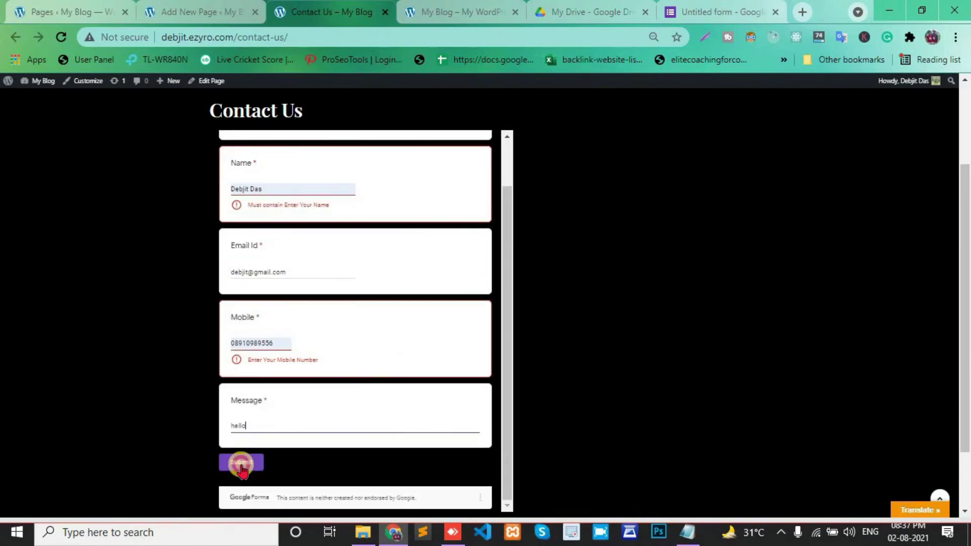
{"action": "left_click", "coordinate": [242, 468]}
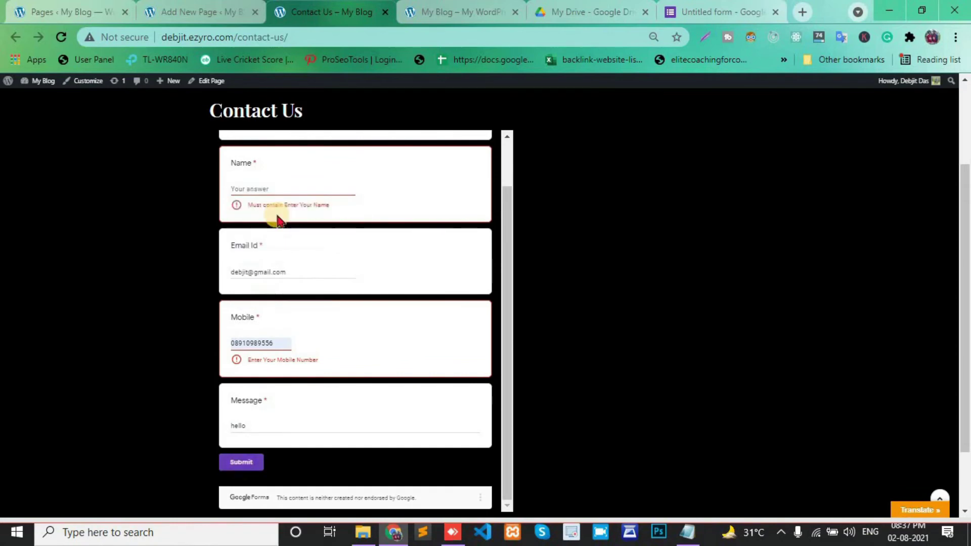
{"action": "scroll", "coordinate": [278, 216], "scroll_direction": "up", "scroll_amount": 3}
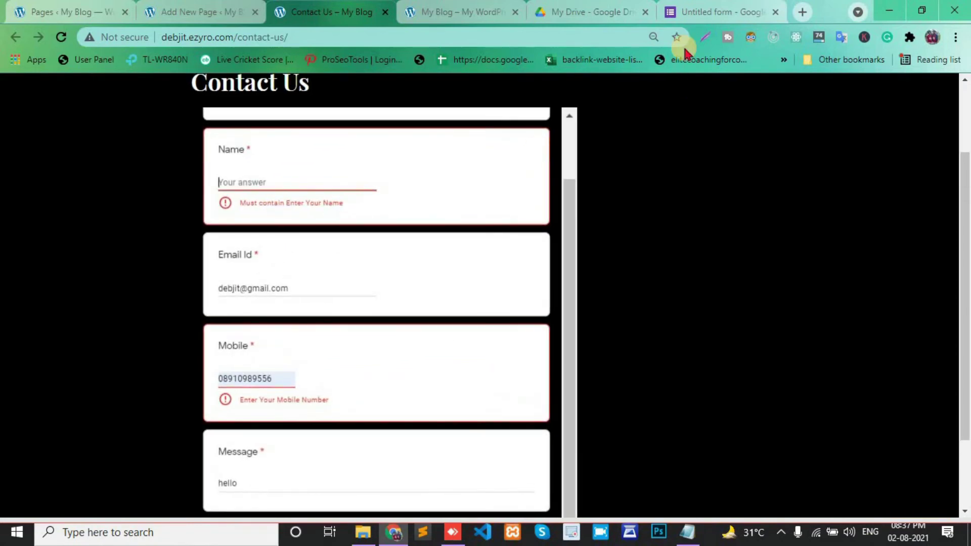
{"action": "left_click", "coordinate": [699, 8]}
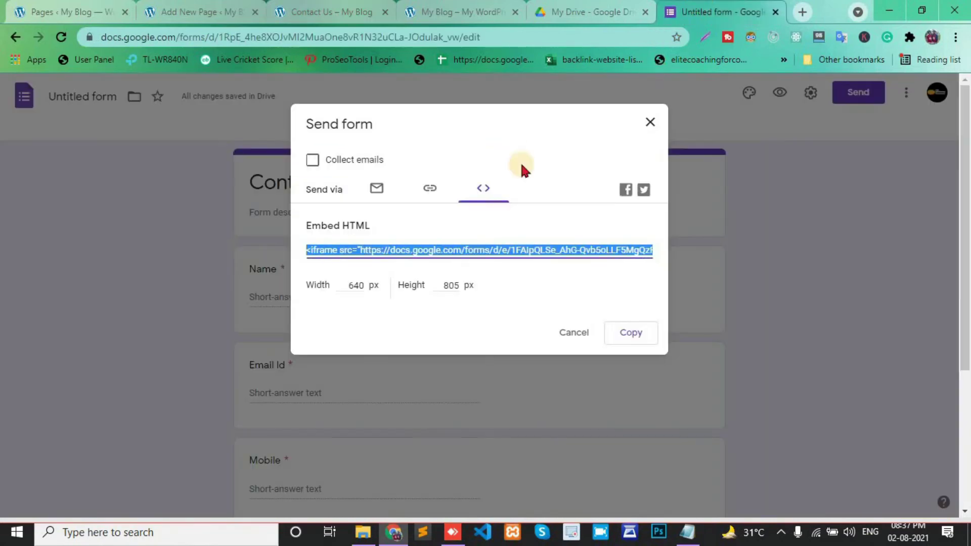
- Clear the Name question's 'Enter Your Name' validation value, keeping the Text / Contains rule
{"action": "left_click", "coordinate": [651, 123]}
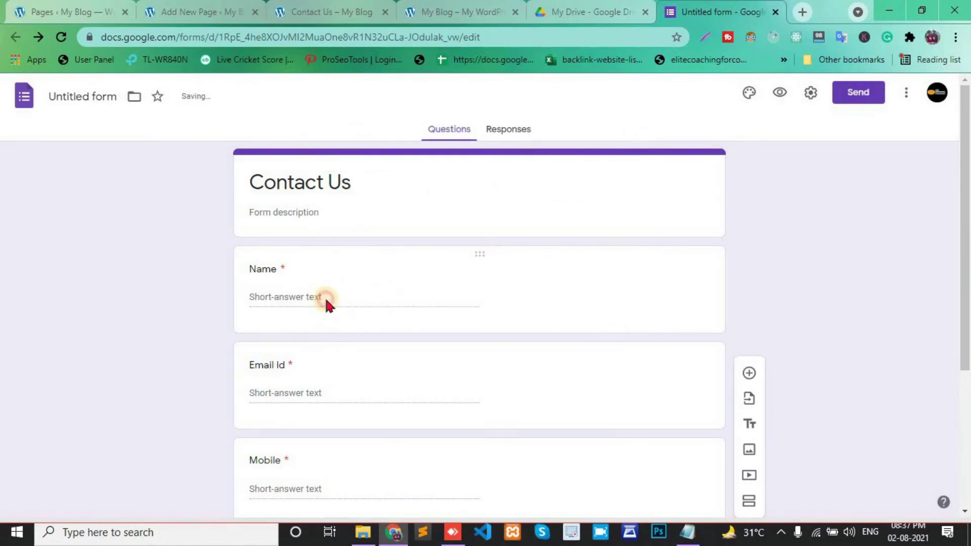
{"action": "left_click", "coordinate": [327, 302]}
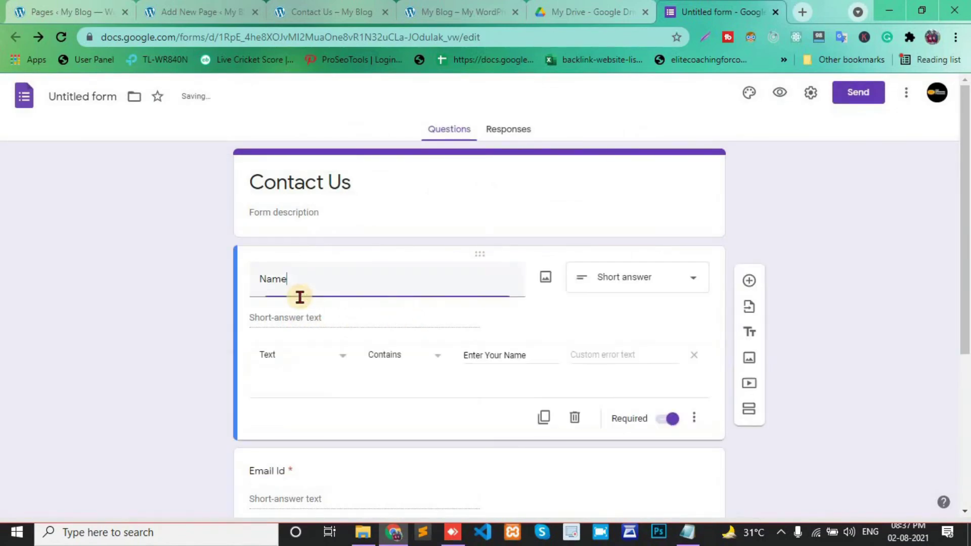
{"action": "left_click", "coordinate": [487, 355]}
{"action": "left_click_drag", "start_coordinate": [529, 357], "coordinate": [444, 371]}
{"action": "key", "text": "BackSpace"}
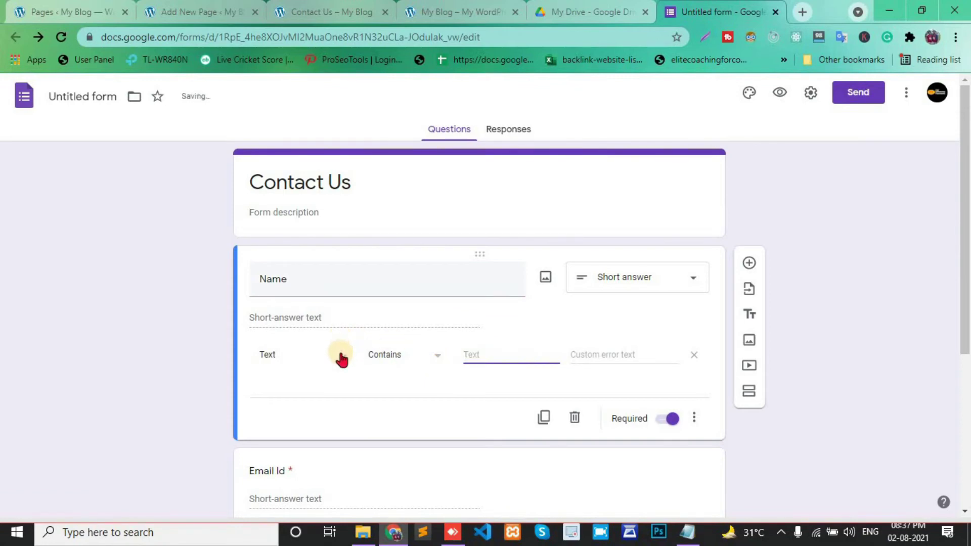
{"action": "left_click", "coordinate": [397, 358]}
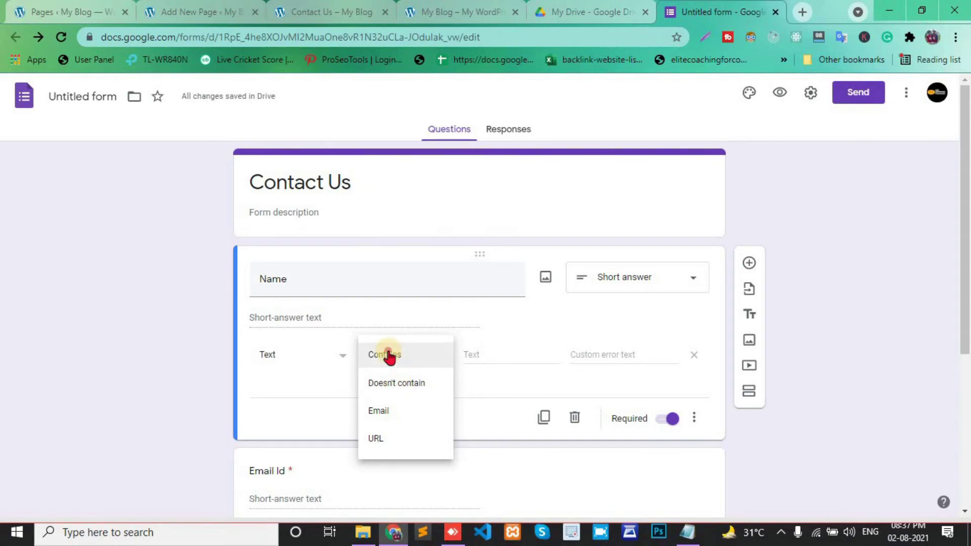
{"action": "left_click", "coordinate": [386, 354]}
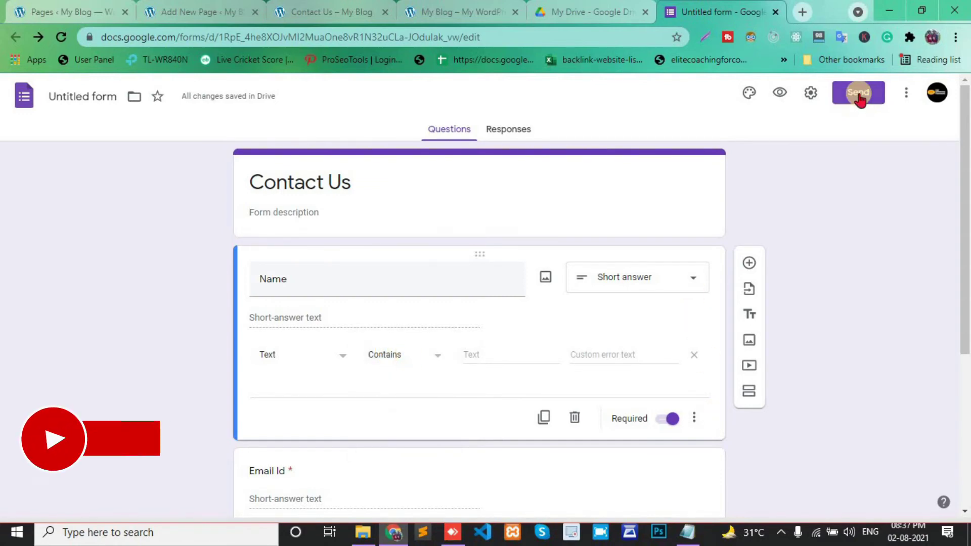
{"action": "scroll", "coordinate": [519, 304], "scroll_direction": "down", "scroll_amount": 5}
{"action": "scroll", "coordinate": [520, 304], "scroll_direction": "up", "scroll_amount": 5}
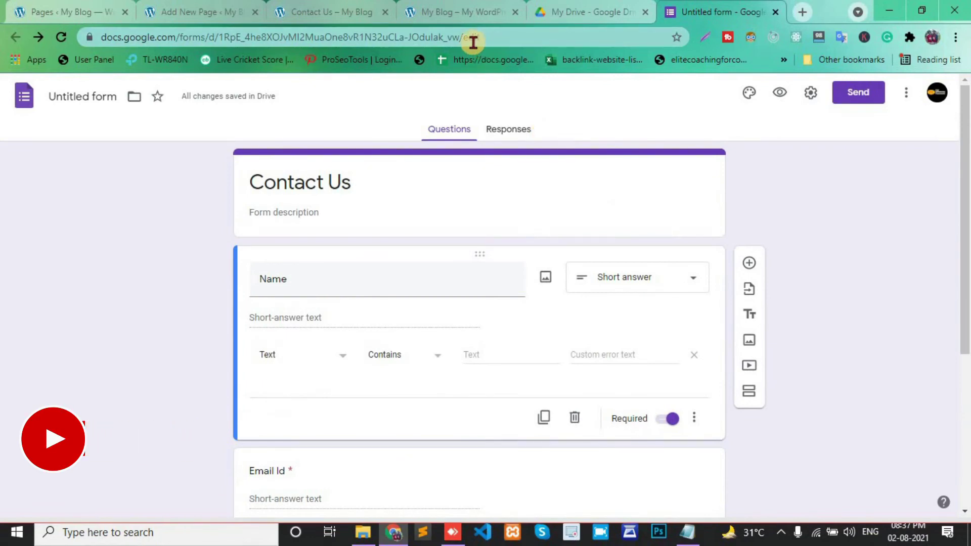
- Reload the live Contact Us page, discarding the unsaved form entries
{"action": "left_click", "coordinate": [331, 12]}
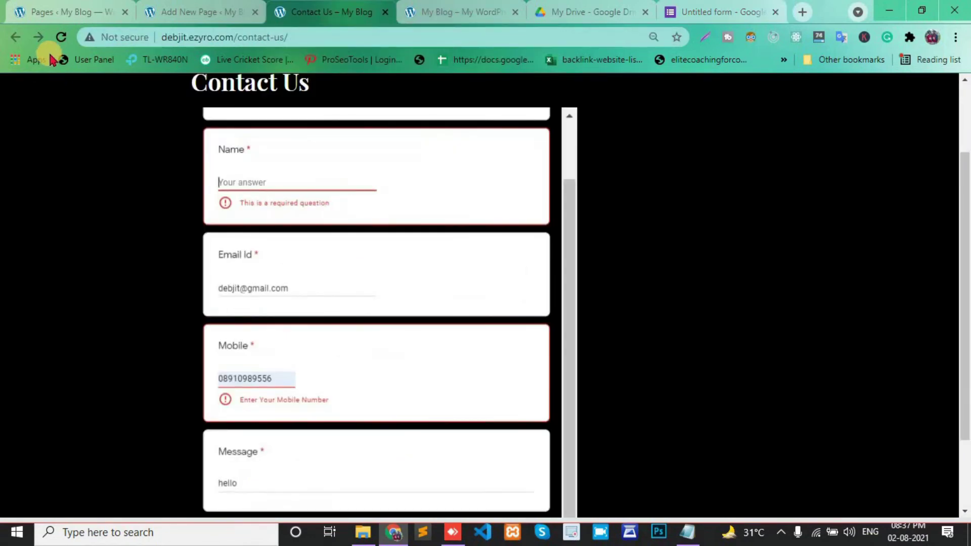
{"action": "left_click", "coordinate": [60, 39]}
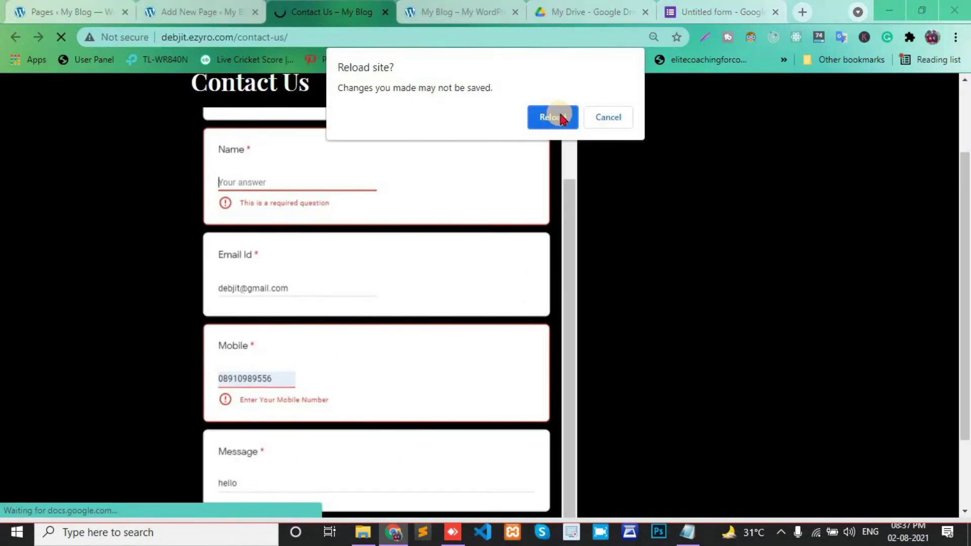
{"action": "left_click", "coordinate": [555, 116]}
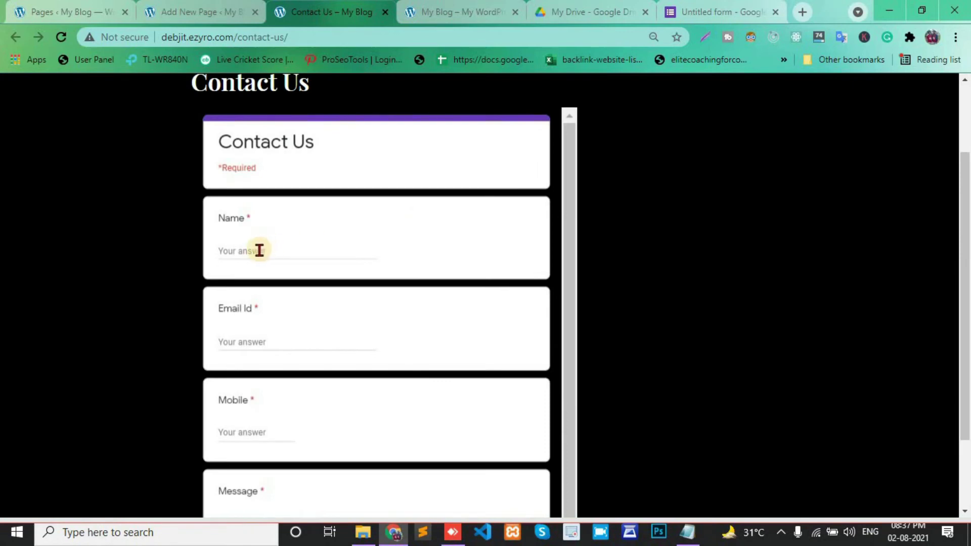
- Autofill the embedded form's saved Name and Mobile answers to test validation
{"action": "left_click", "coordinate": [259, 250]}
{"action": "left_click", "coordinate": [243, 276]}
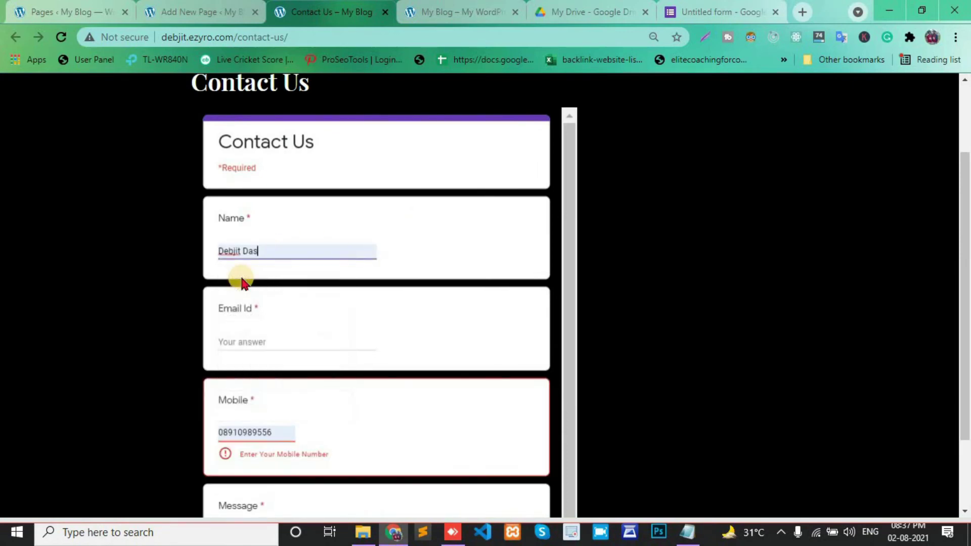
{"action": "scroll", "coordinate": [247, 281], "scroll_direction": "down", "scroll_amount": 1}
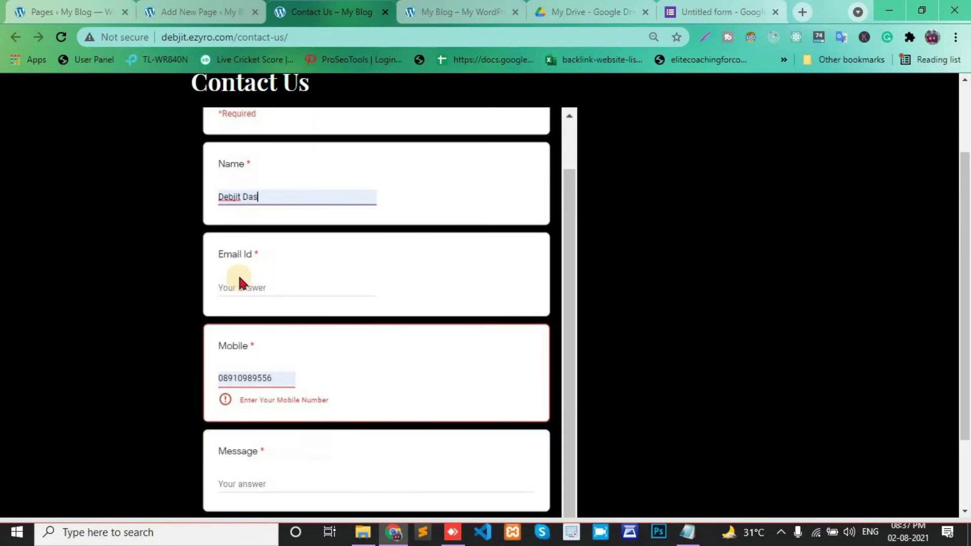
{"action": "left_click_drag", "start_coordinate": [257, 254], "coordinate": [216, 255]}
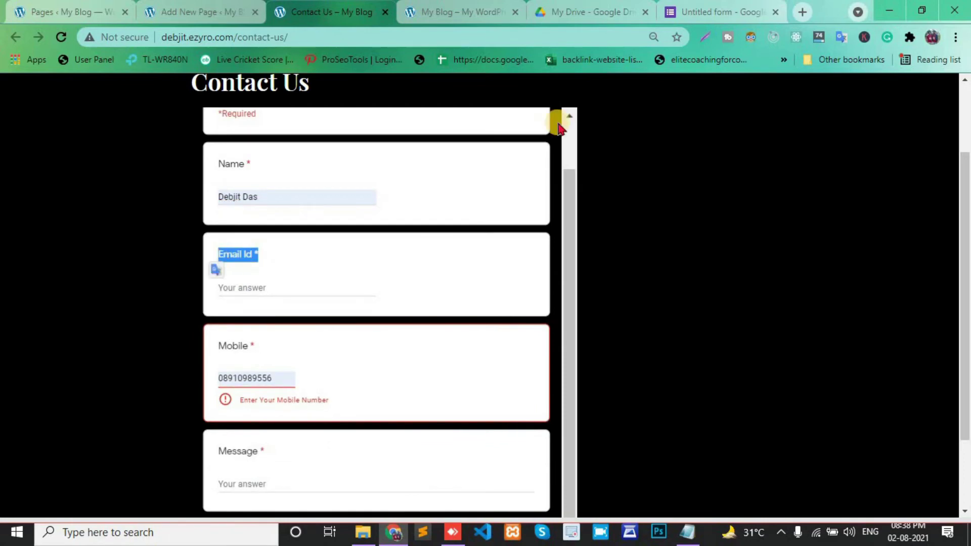
{"action": "left_click", "coordinate": [692, 7]}
- Add Text / Email response validation to the Email Id question
{"action": "scroll", "coordinate": [379, 253], "scroll_direction": "down", "scroll_amount": 1}
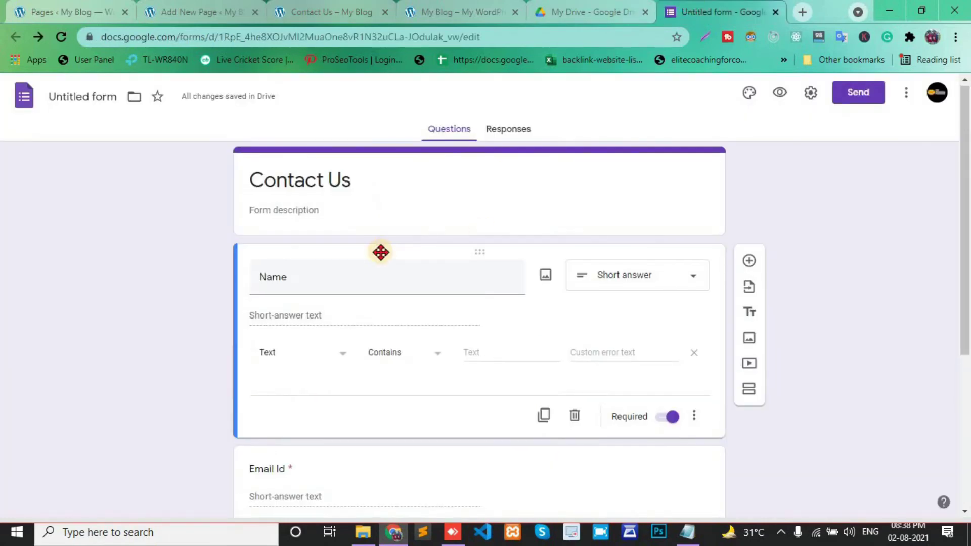
{"action": "scroll", "coordinate": [379, 253], "scroll_direction": "down", "scroll_amount": 2}
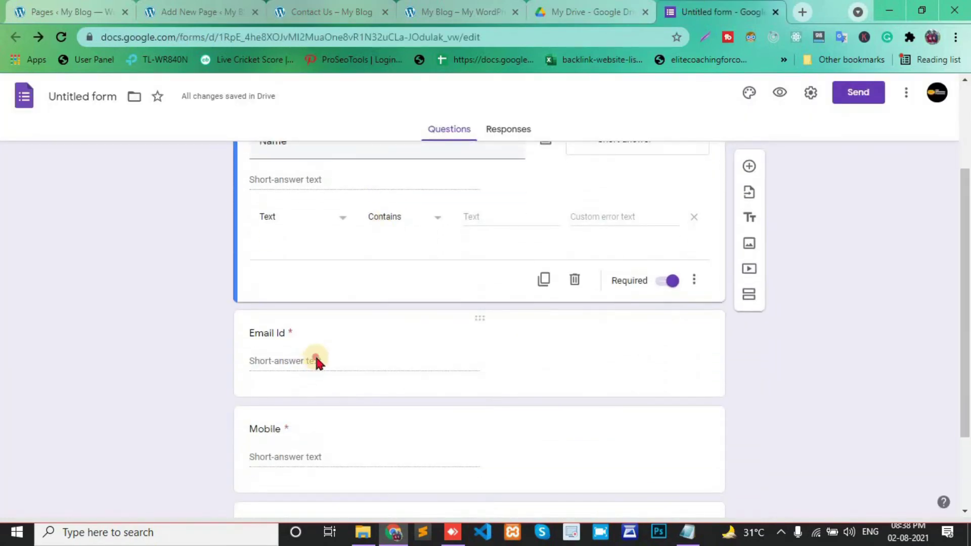
{"action": "left_click", "coordinate": [316, 361]}
{"action": "left_click", "coordinate": [341, 278]}
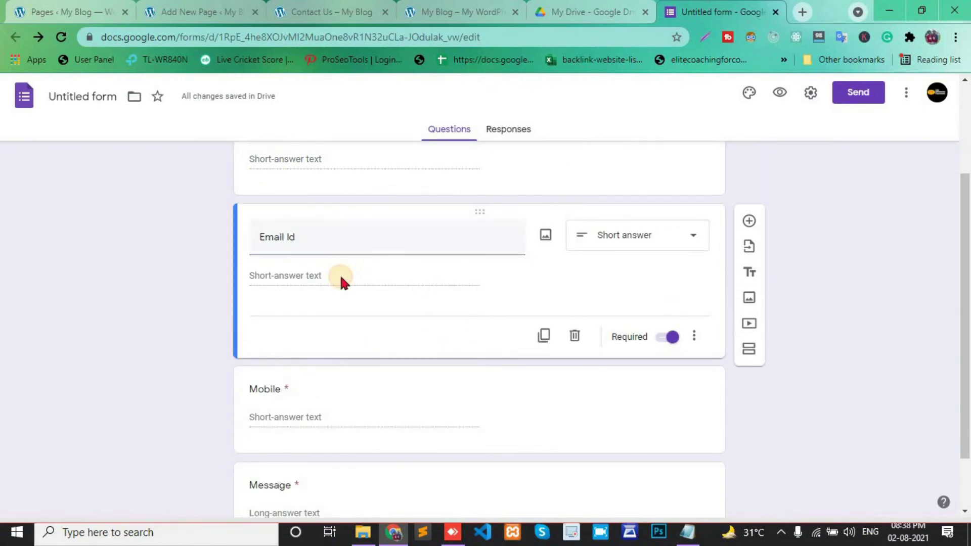
{"action": "left_click", "coordinate": [694, 336]}
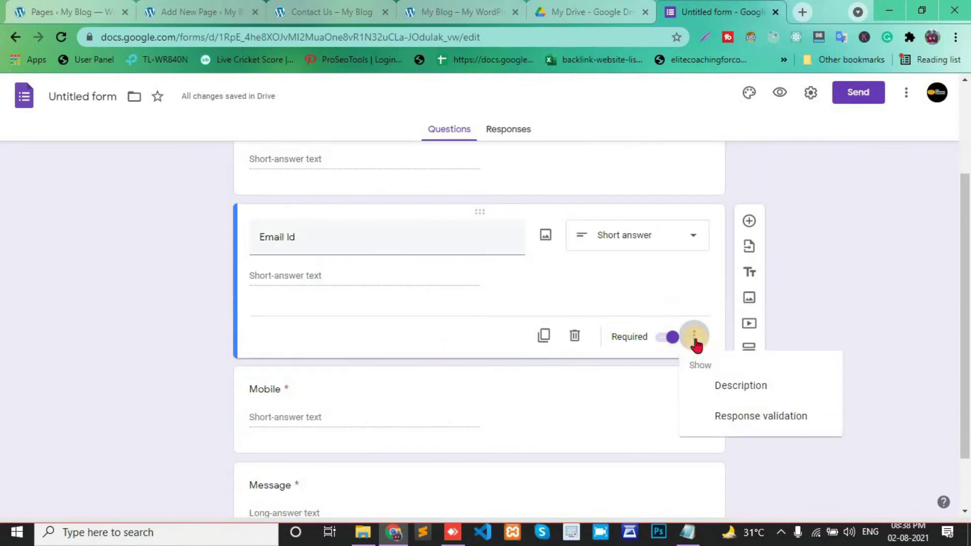
{"action": "left_click", "coordinate": [739, 420]}
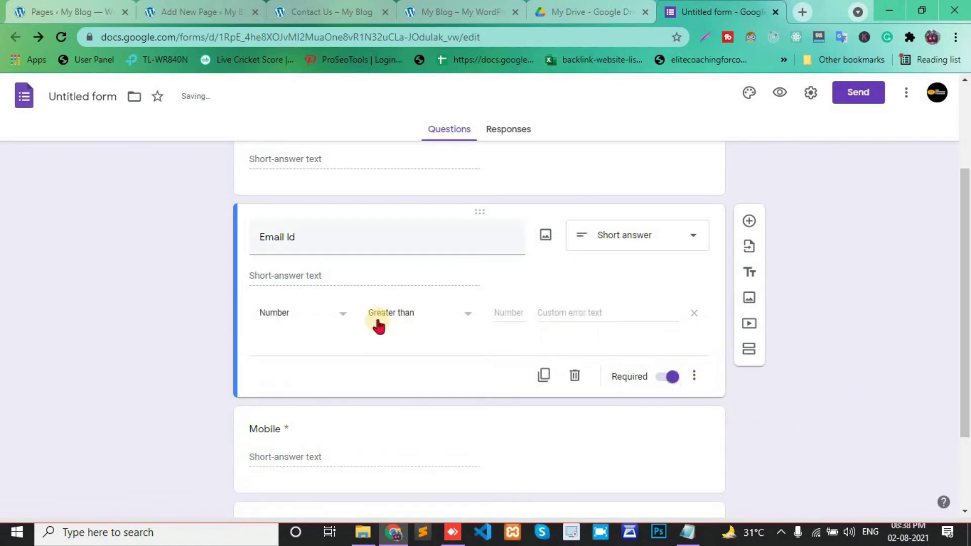
{"action": "left_click", "coordinate": [328, 323]}
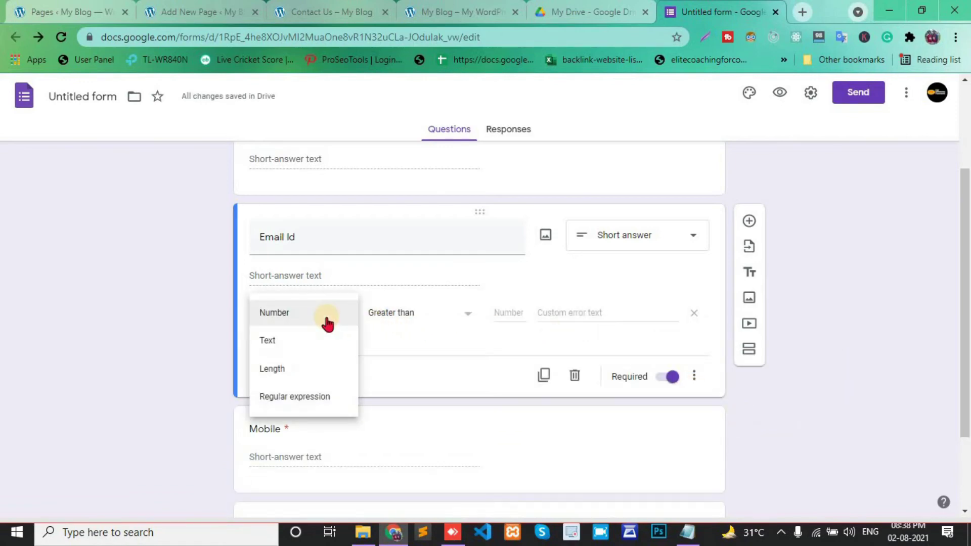
{"action": "left_click", "coordinate": [282, 344]}
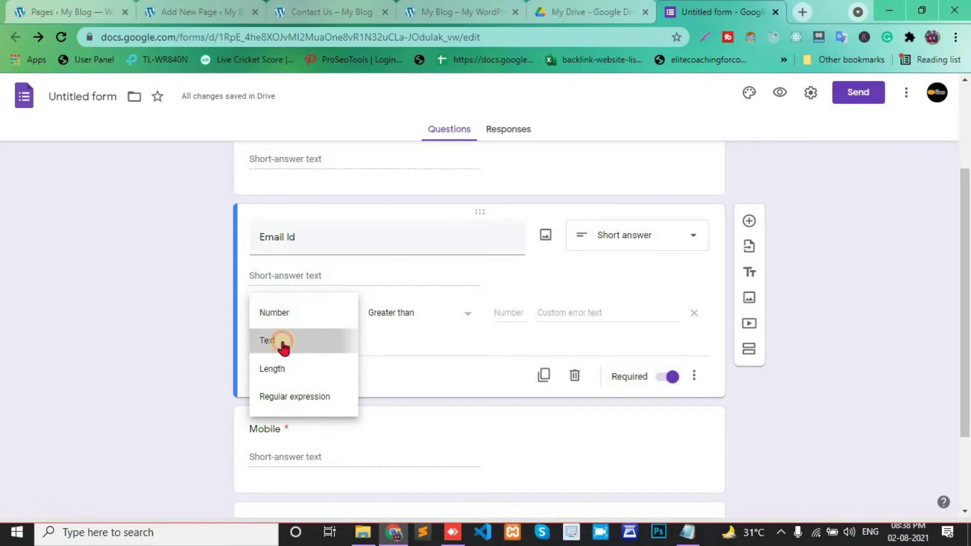
{"action": "left_click", "coordinate": [435, 318]}
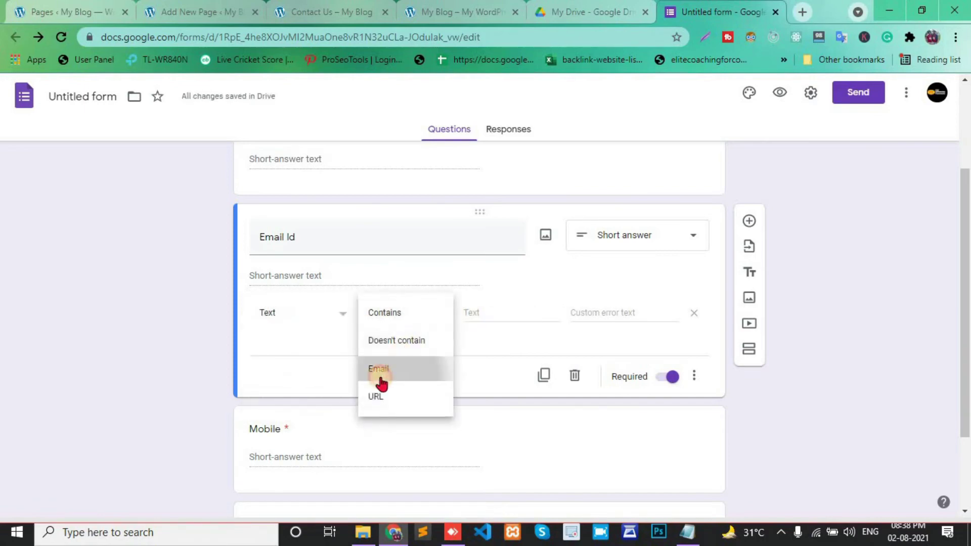
{"action": "left_click", "coordinate": [438, 374]}
{"action": "scroll", "coordinate": [570, 372], "scroll_direction": "up", "scroll_amount": 2}
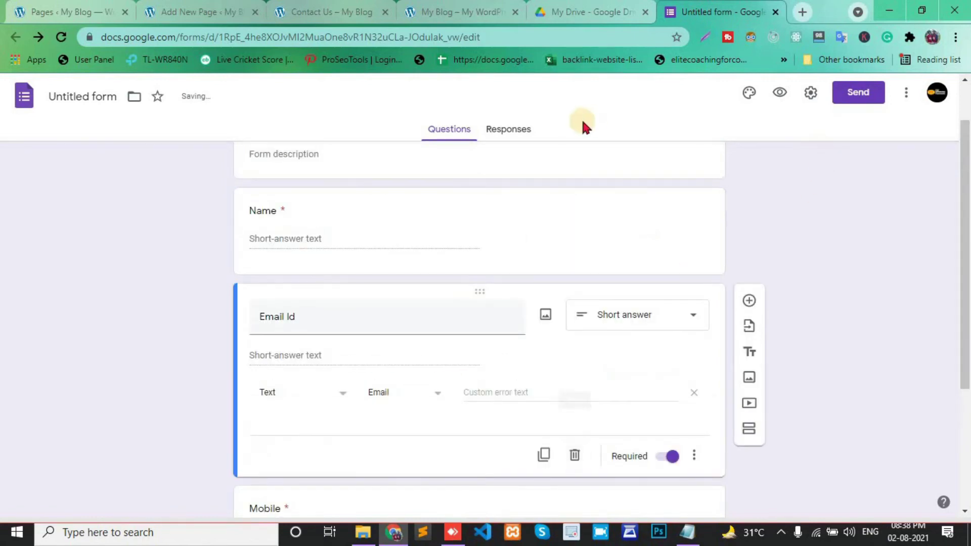
- Reload the Contact Us page and autofill the saved Name and Mobile answers
{"action": "left_click", "coordinate": [338, 11]}
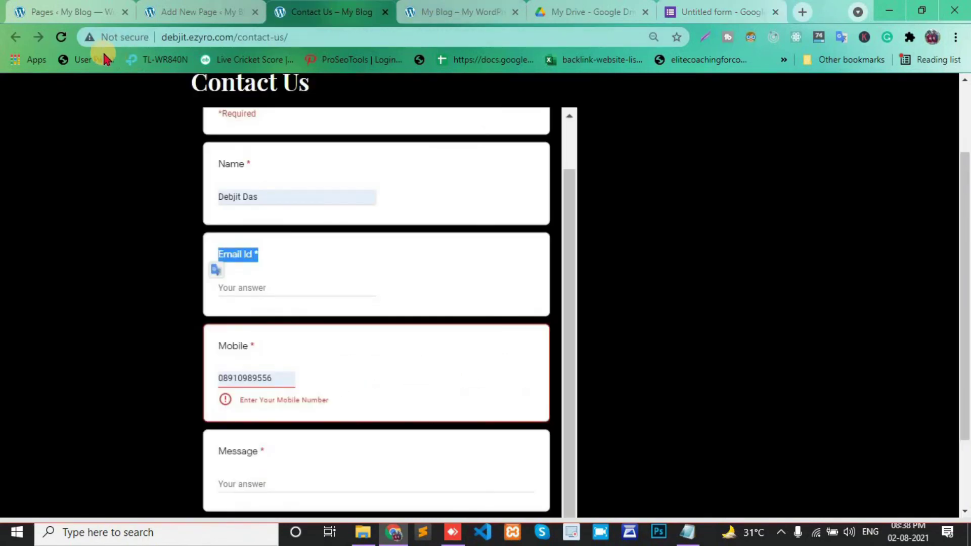
{"action": "left_click", "coordinate": [55, 37]}
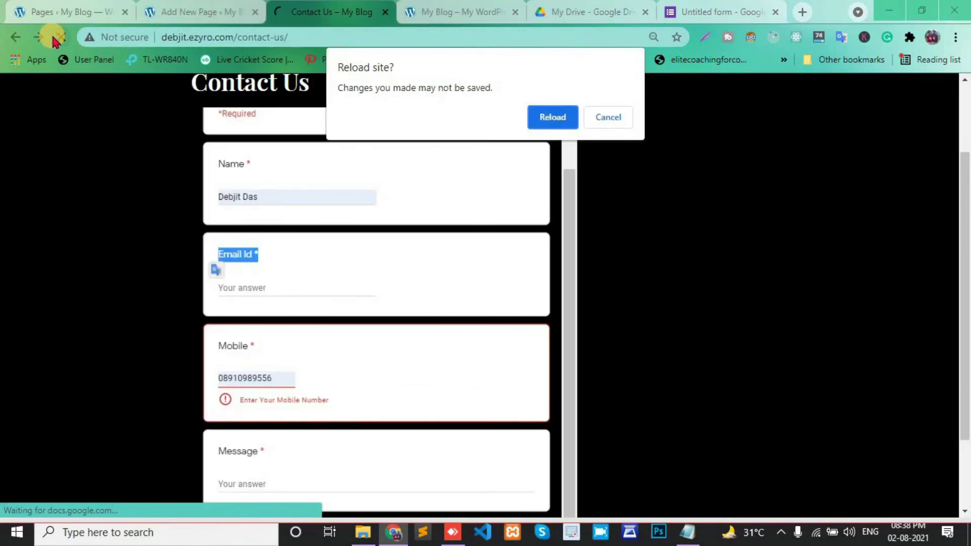
{"action": "left_click", "coordinate": [554, 117]}
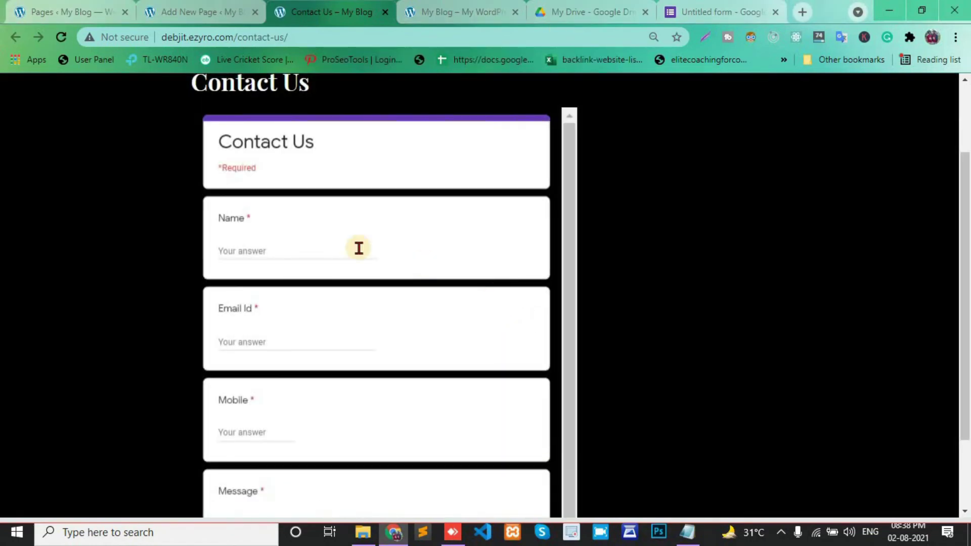
{"action": "left_click", "coordinate": [262, 252]}
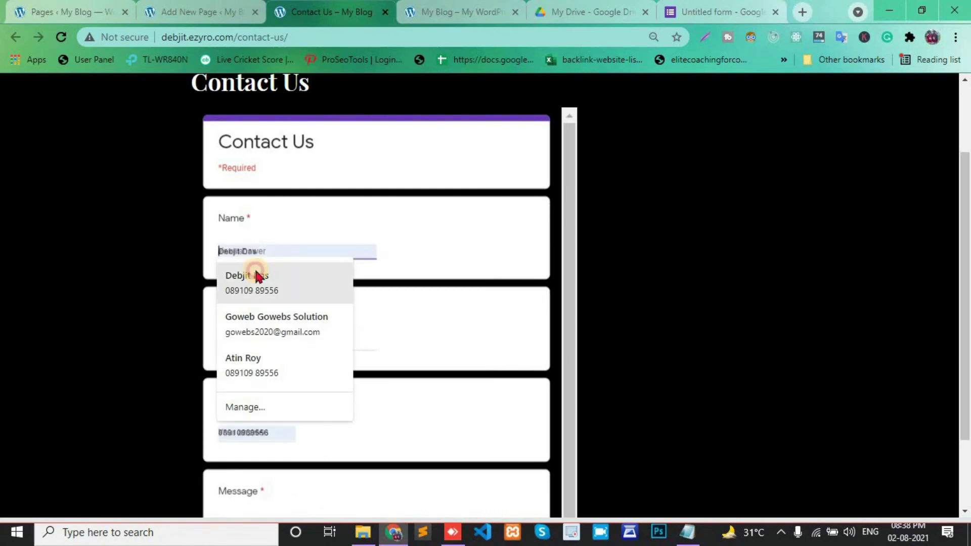
{"action": "left_click", "coordinate": [258, 274]}
{"action": "scroll", "coordinate": [260, 273], "scroll_direction": "down", "scroll_amount": 1}
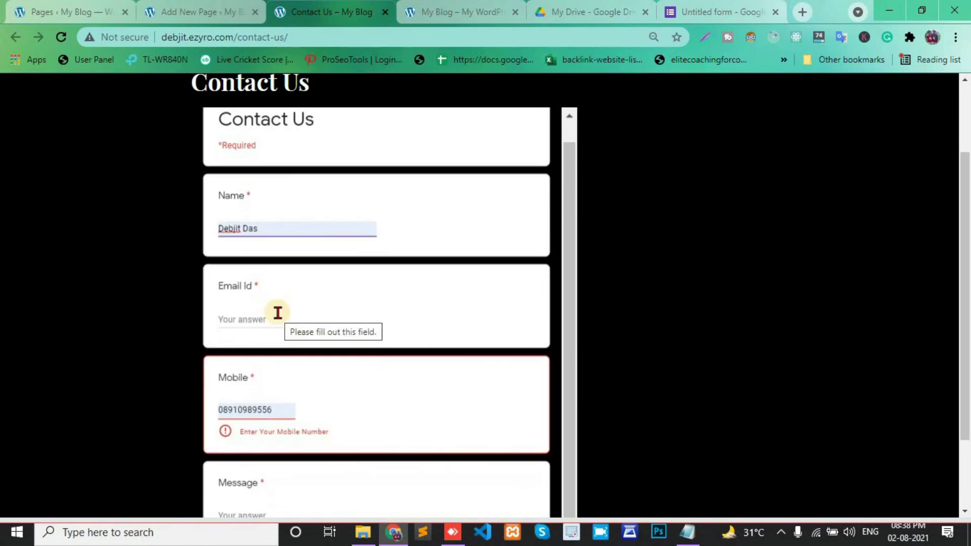
- Enter an email answer, adjust the mobile number, write the message 'hello', and submit
{"action": "left_click", "coordinate": [239, 321]}
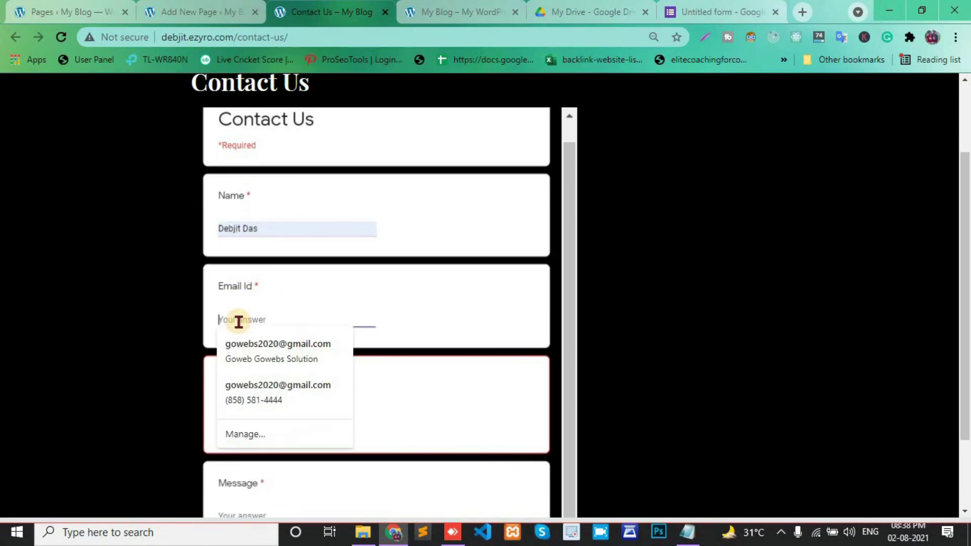
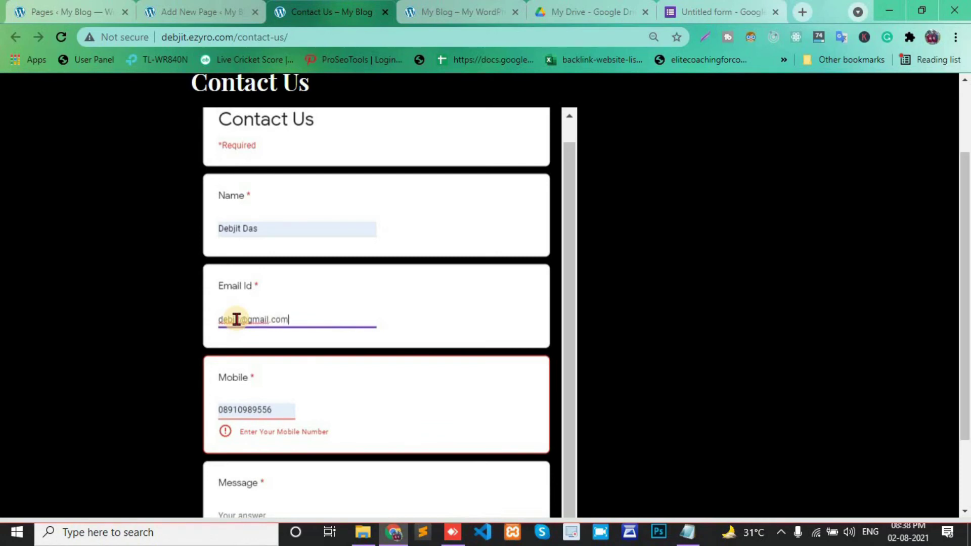
{"action": "scroll", "coordinate": [232, 365], "scroll_direction": "down", "scroll_amount": 1}
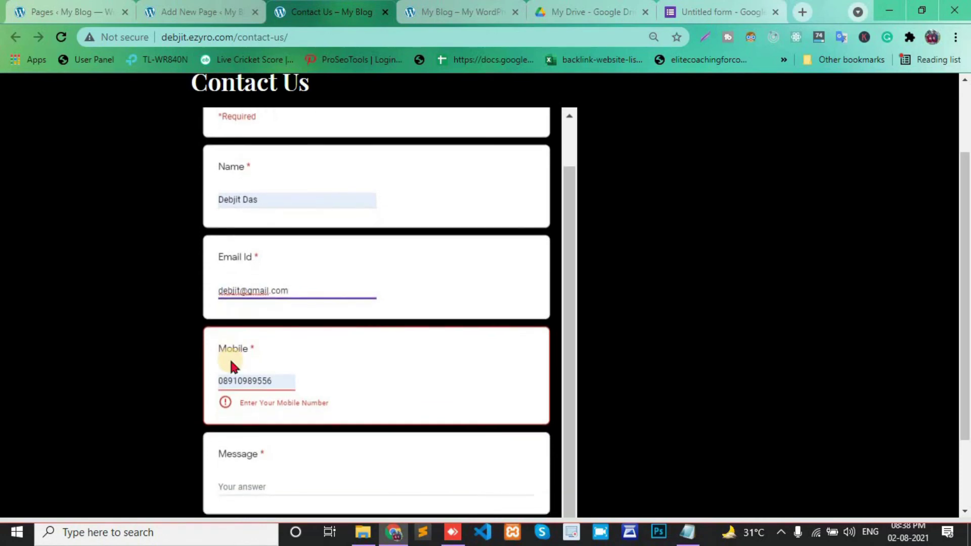
{"action": "left_click", "coordinate": [223, 376]}
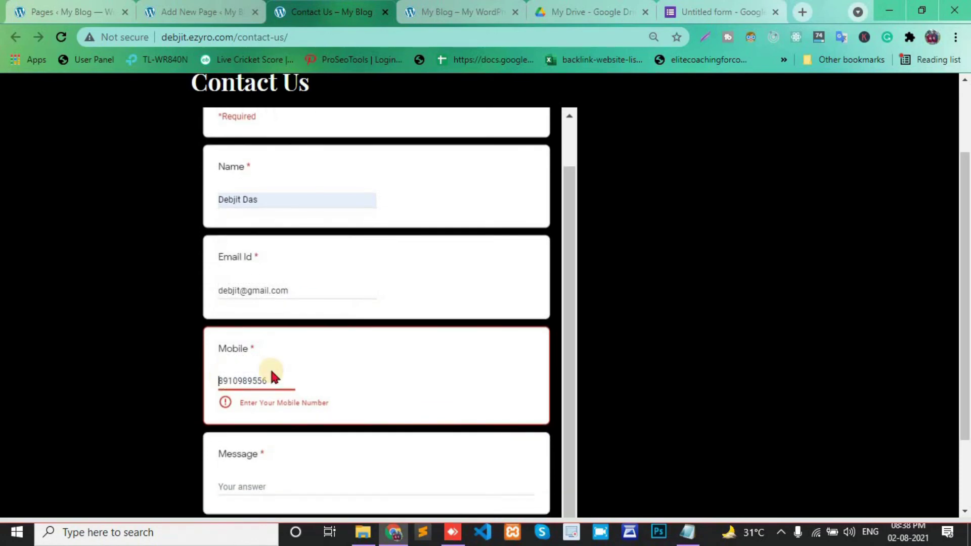
{"action": "left_click", "coordinate": [288, 378]}
{"action": "scroll", "coordinate": [287, 379], "scroll_direction": "down", "scroll_amount": 1}
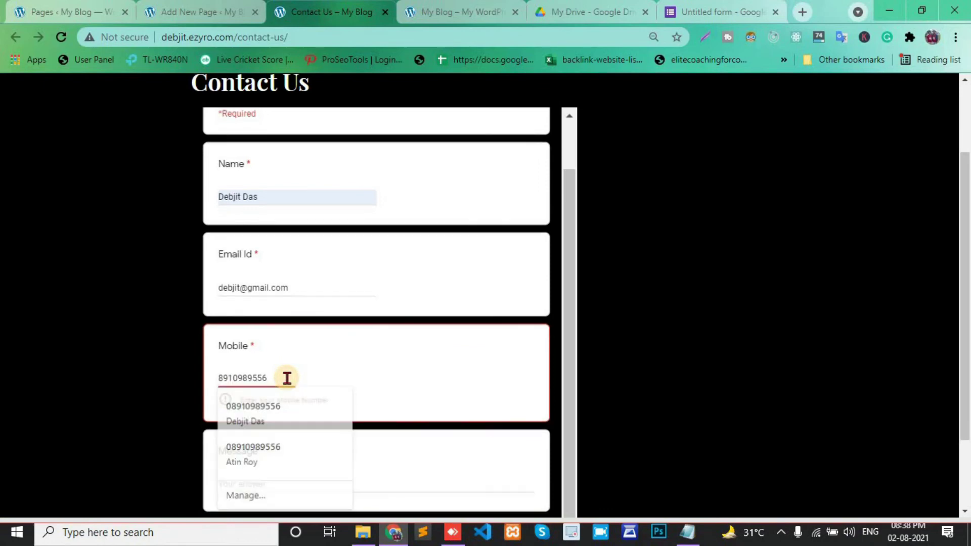
{"action": "scroll", "coordinate": [358, 372], "scroll_direction": "down", "scroll_amount": 2}
{"action": "scroll", "coordinate": [246, 464], "scroll_direction": "down", "scroll_amount": 1}
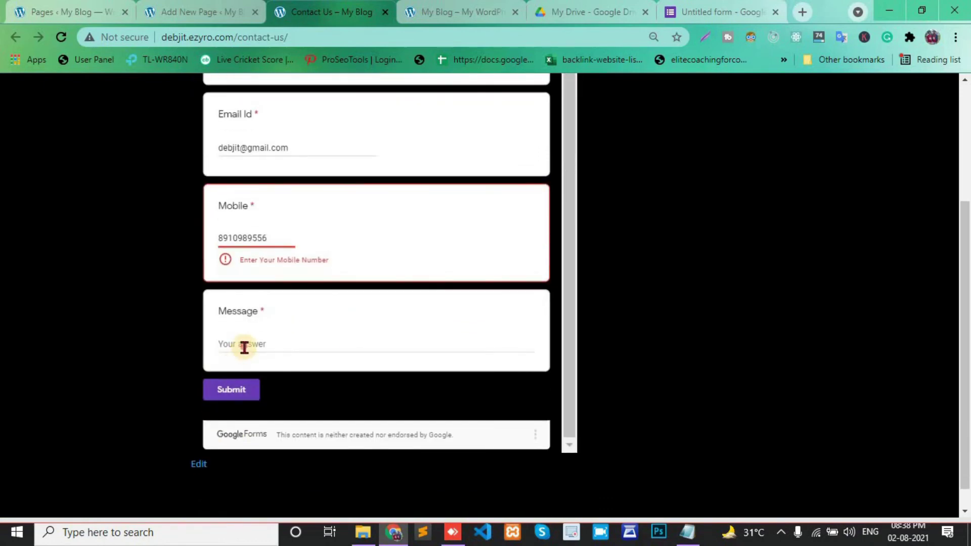
{"action": "left_click", "coordinate": [244, 347]}
{"action": "type", "text": "hello"}
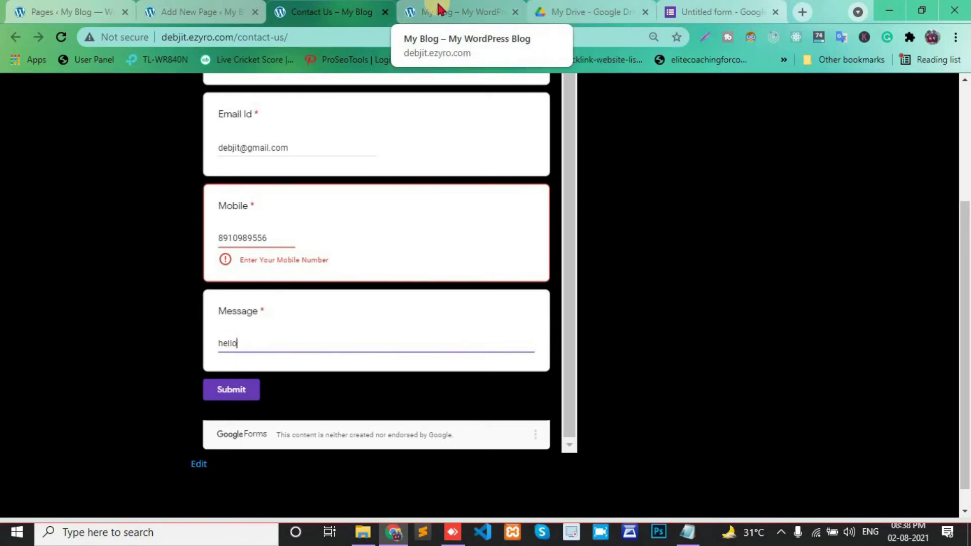
{"action": "left_click", "coordinate": [232, 390]}
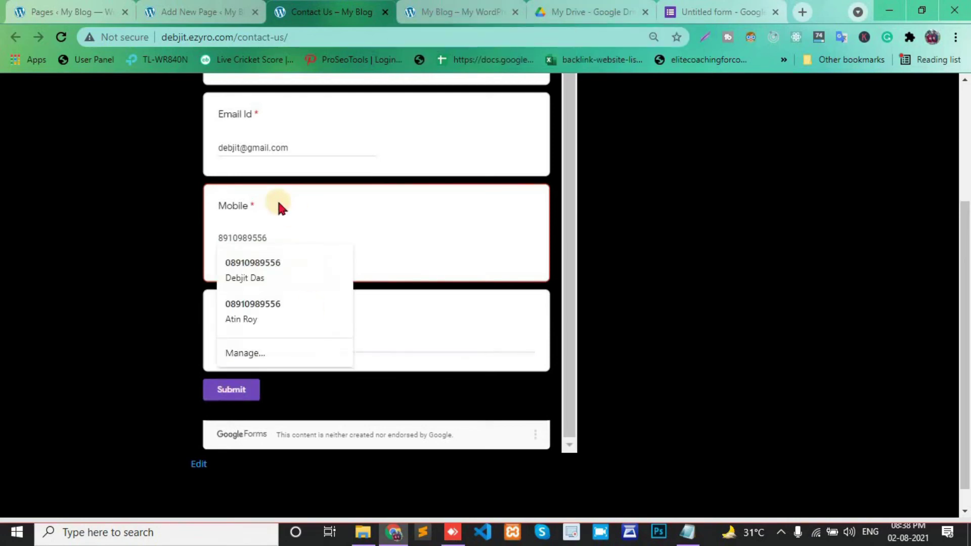
- Change the Mobile question's number validation condition to Greater than 10
{"action": "left_click", "coordinate": [703, 11]}
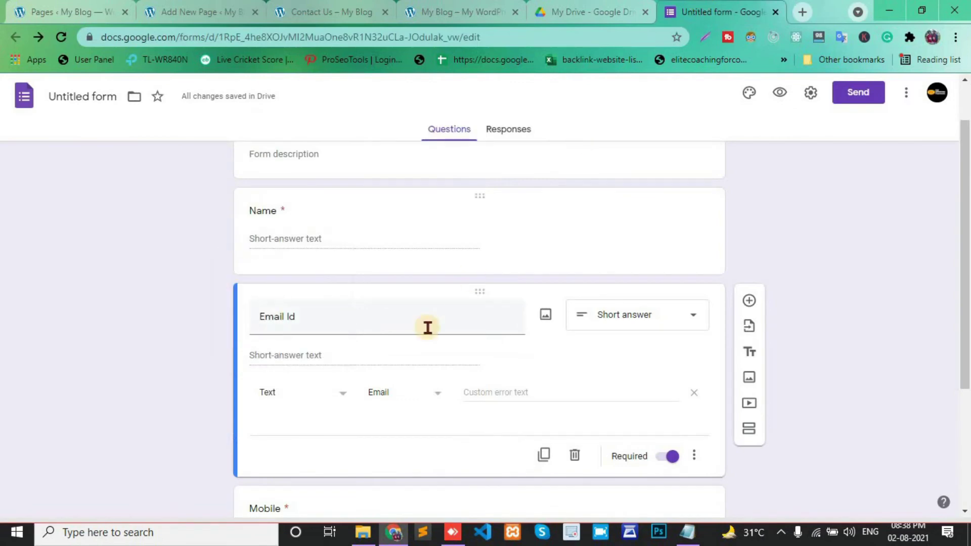
{"action": "scroll", "coordinate": [428, 327], "scroll_direction": "down", "scroll_amount": 4}
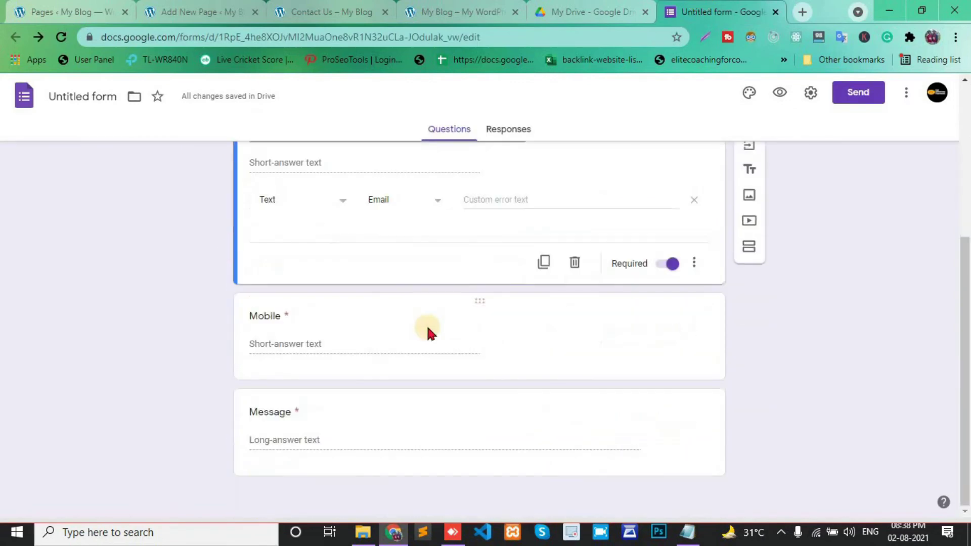
{"action": "left_click", "coordinate": [323, 345]}
{"action": "left_click", "coordinate": [459, 299]}
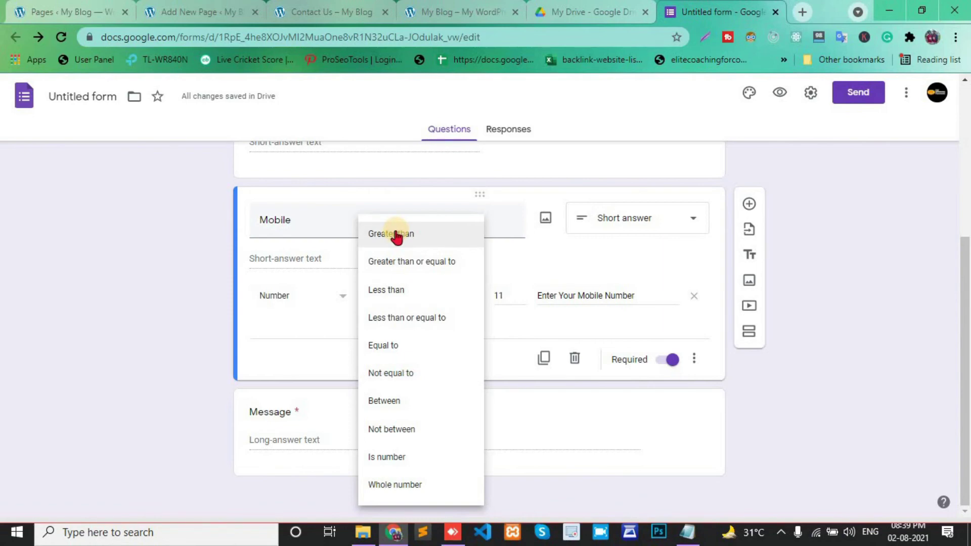
{"action": "left_click", "coordinate": [393, 317]}
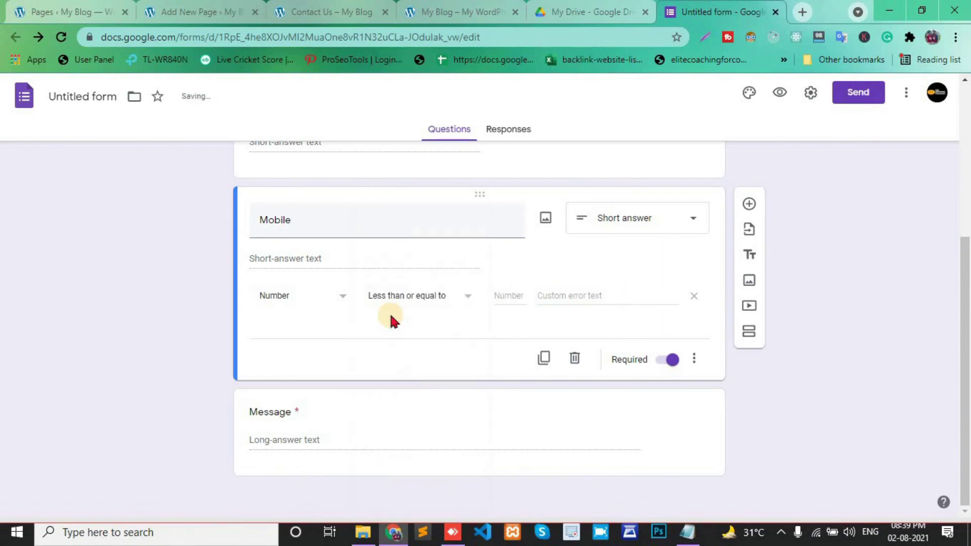
{"action": "left_click", "coordinate": [453, 299]}
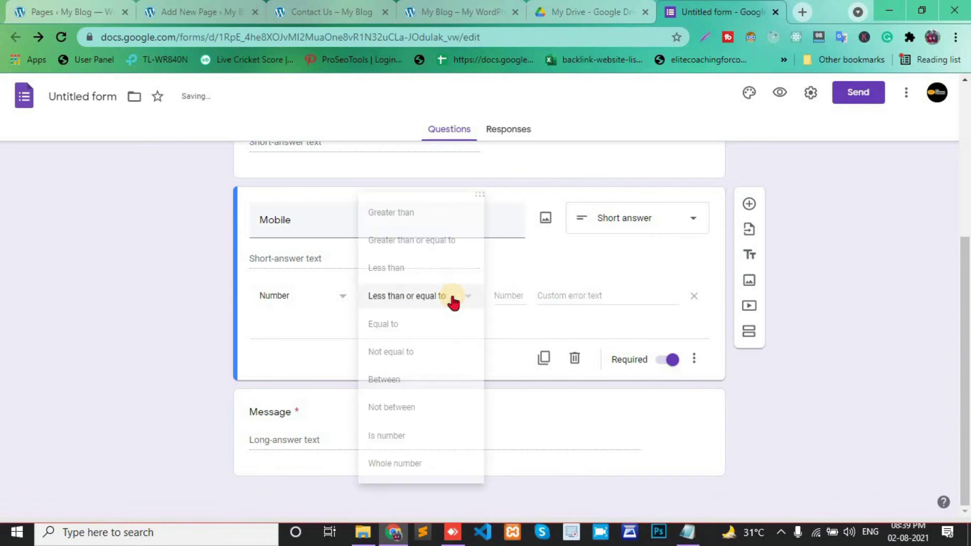
{"action": "left_click", "coordinate": [391, 221]}
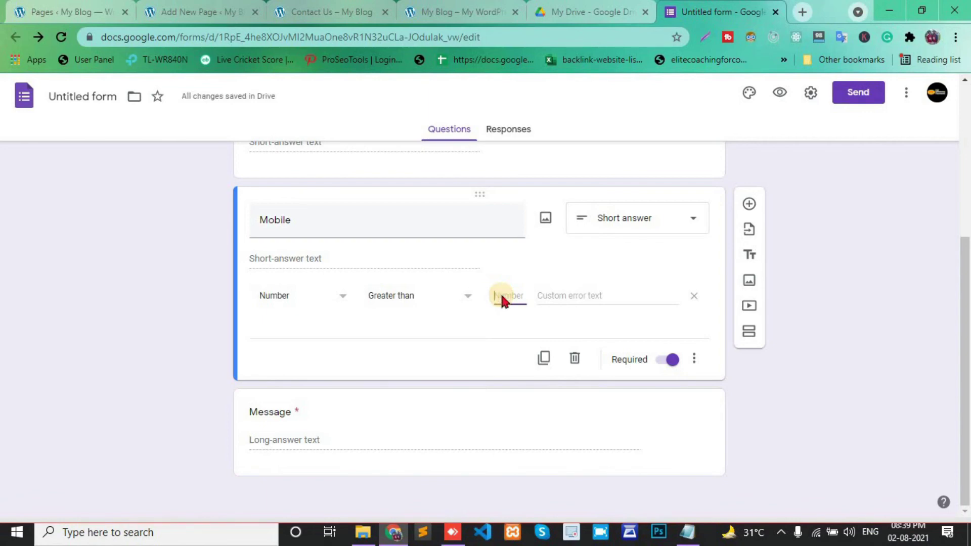
{"action": "type", "text": "10"}
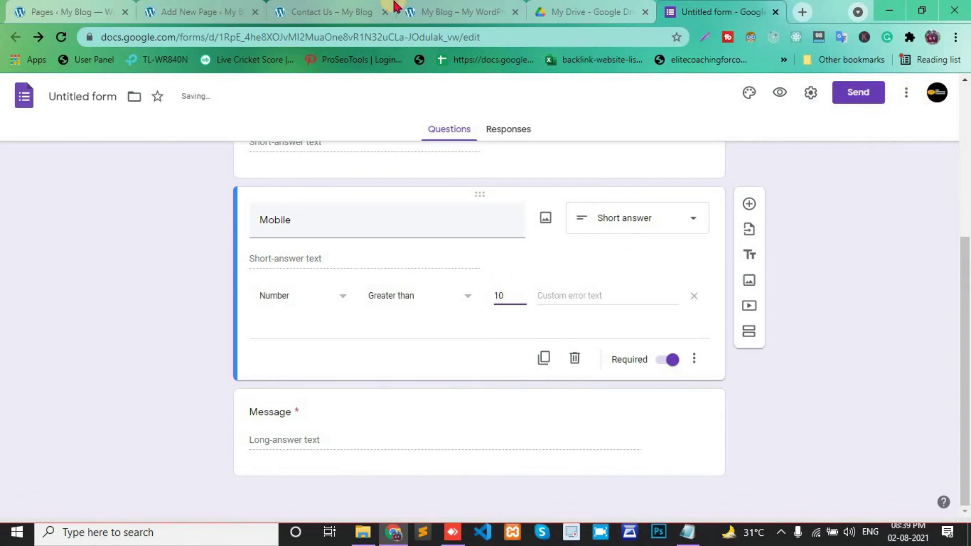
{"action": "left_click", "coordinate": [394, 6]}
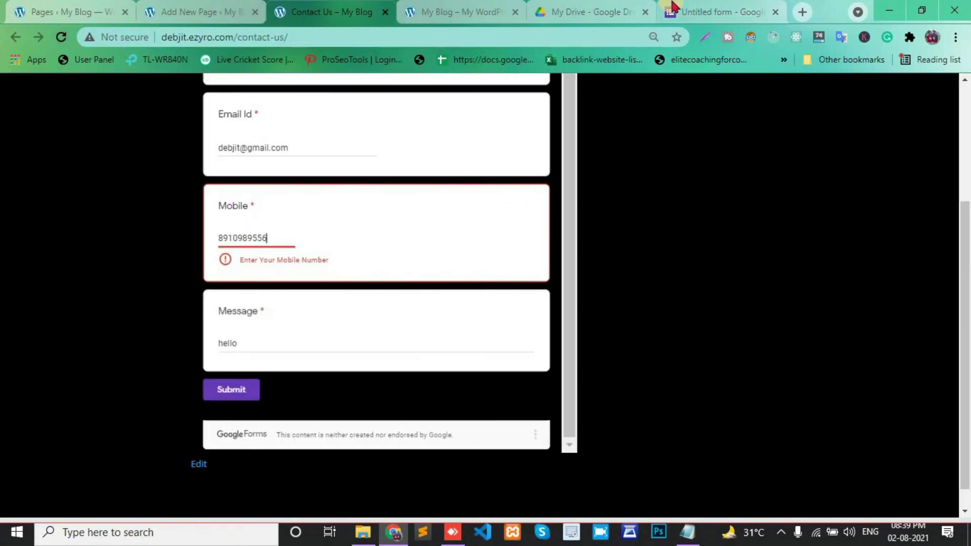
- Reload the Contact Us page and autofill the saved name and mobile number
{"action": "left_click", "coordinate": [58, 44]}
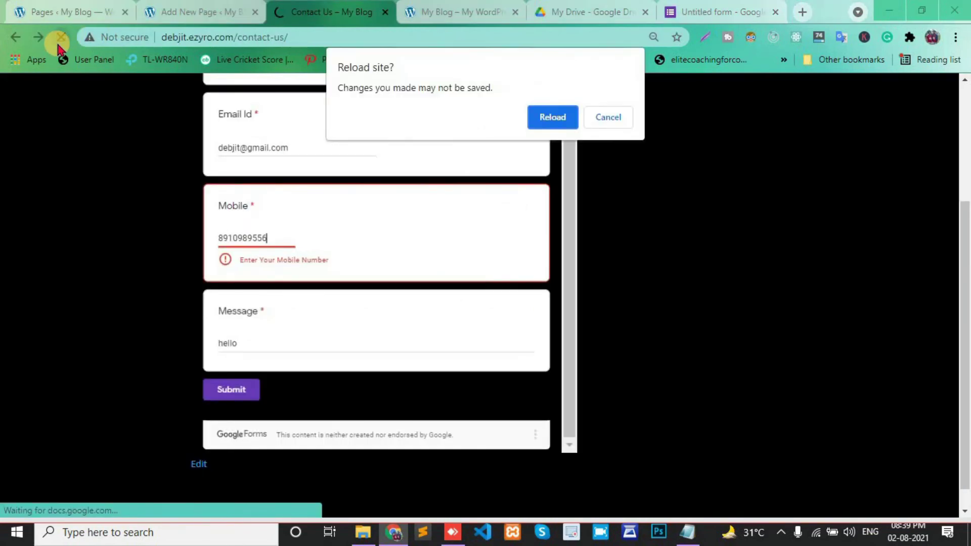
{"action": "left_click", "coordinate": [554, 116]}
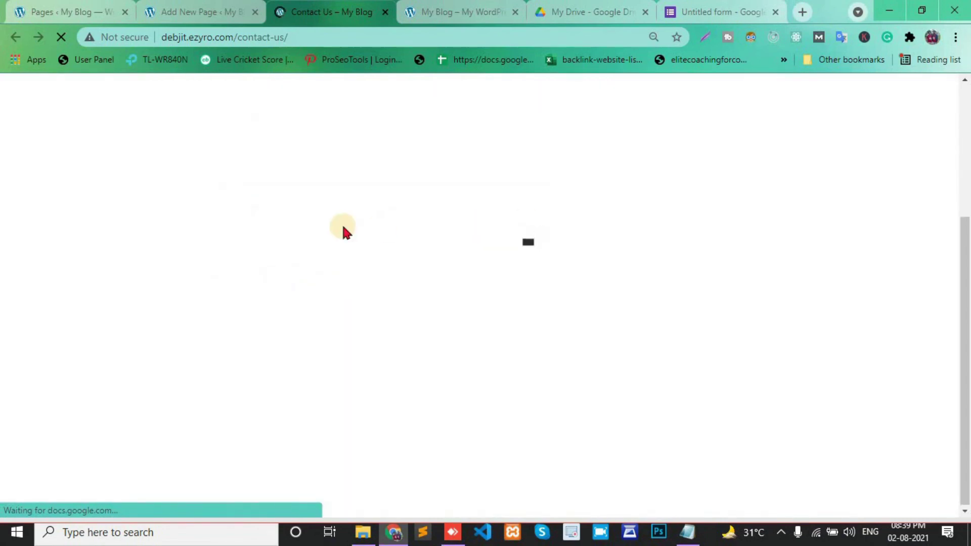
{"action": "scroll", "coordinate": [343, 226], "scroll_direction": "up", "scroll_amount": 3}
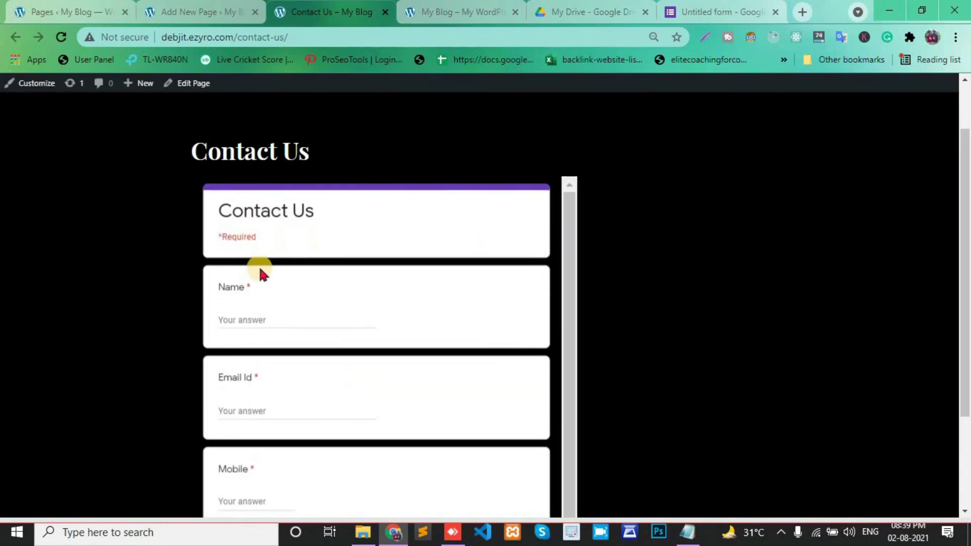
{"action": "left_click", "coordinate": [240, 319]}
{"action": "left_click", "coordinate": [235, 342]}
{"action": "scroll", "coordinate": [241, 348], "scroll_direction": "down", "scroll_amount": 1}
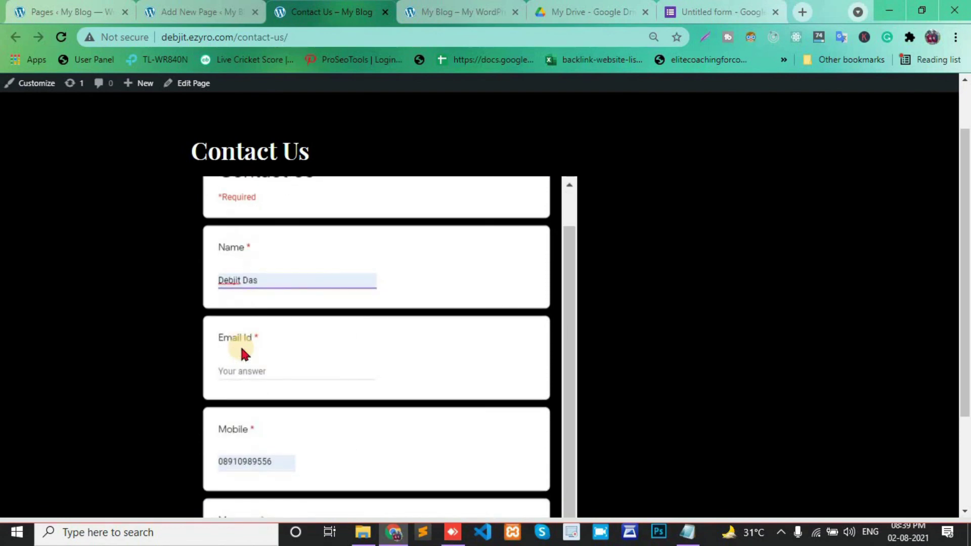
{"action": "scroll", "coordinate": [241, 352], "scroll_direction": "down", "scroll_amount": 4}
- Enter the email address and the message 'hello', then submit the form
{"action": "left_click", "coordinate": [240, 193]}
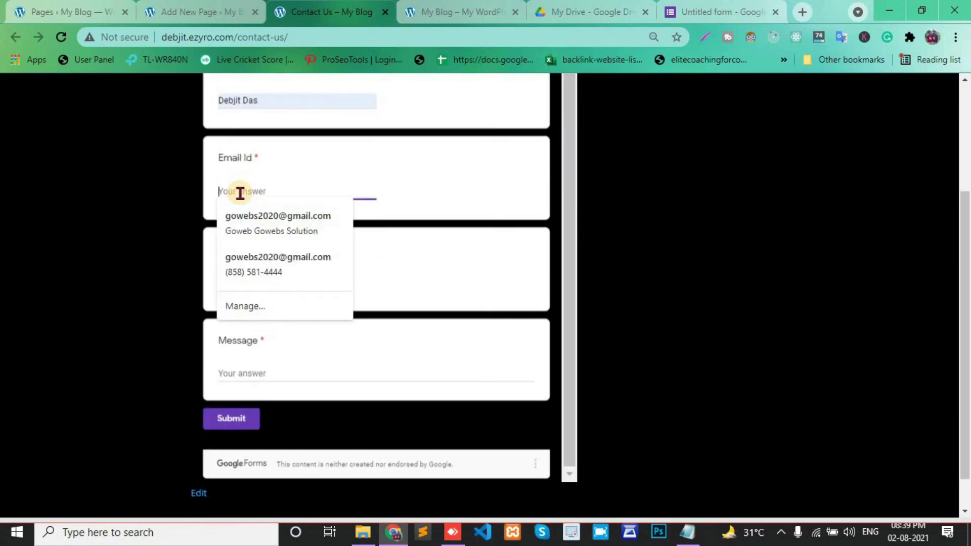
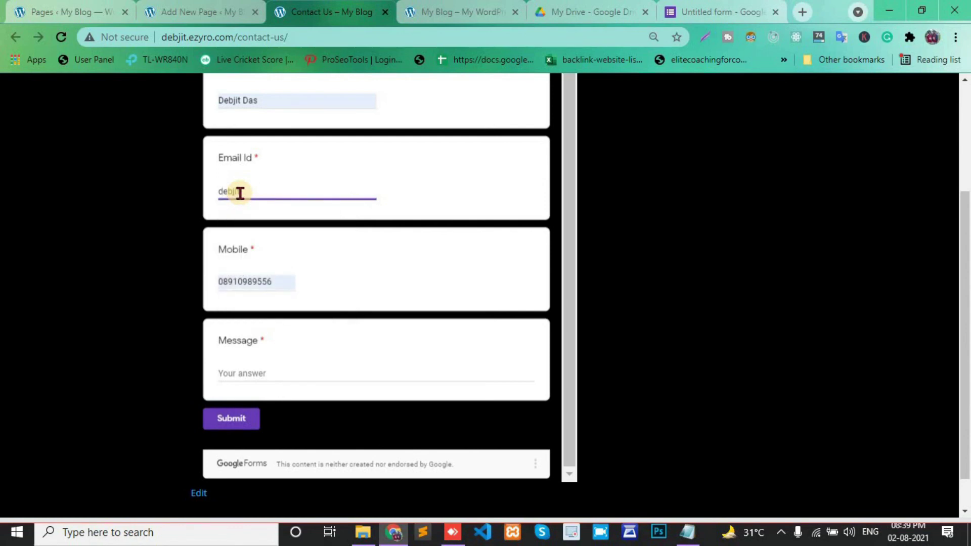
{"action": "left_click", "coordinate": [239, 375]}
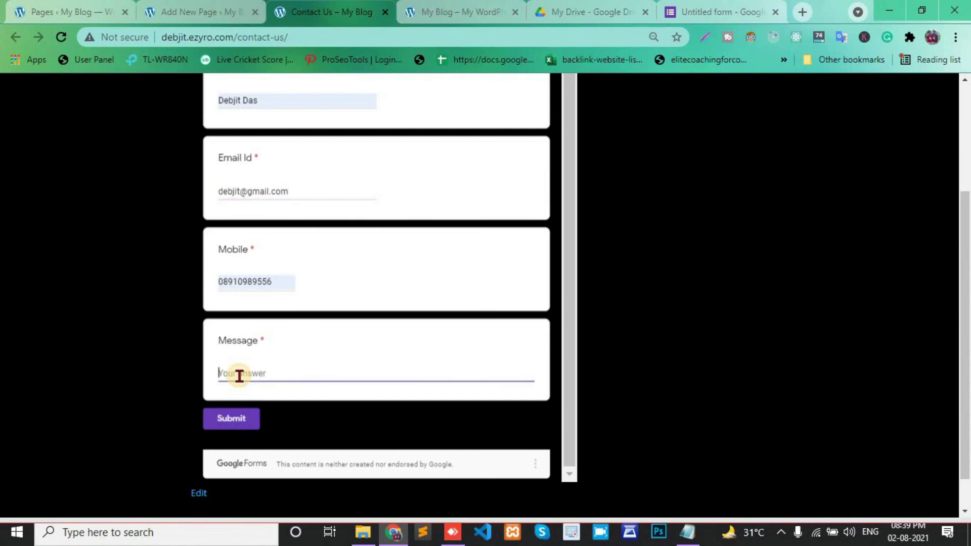
{"action": "type", "text": "hello"}
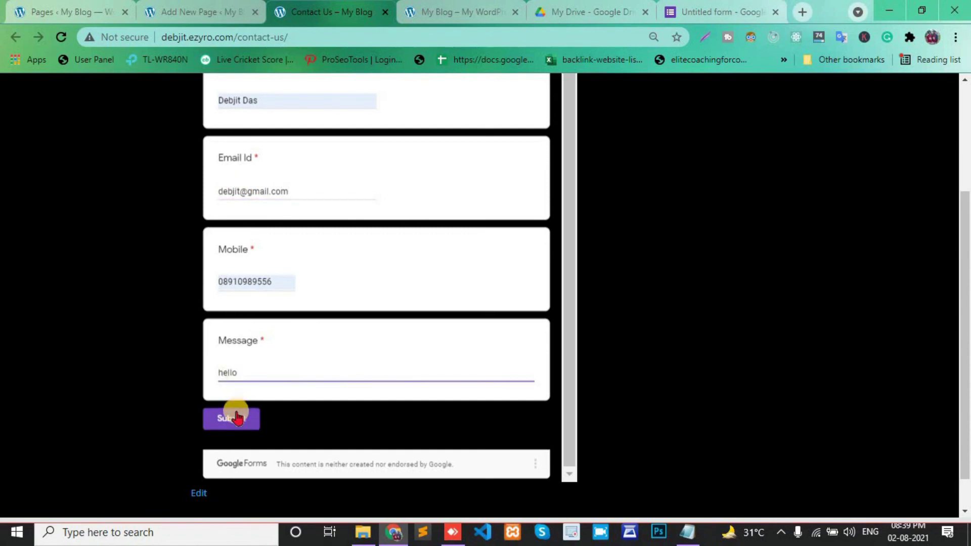
{"action": "left_click", "coordinate": [235, 417]}
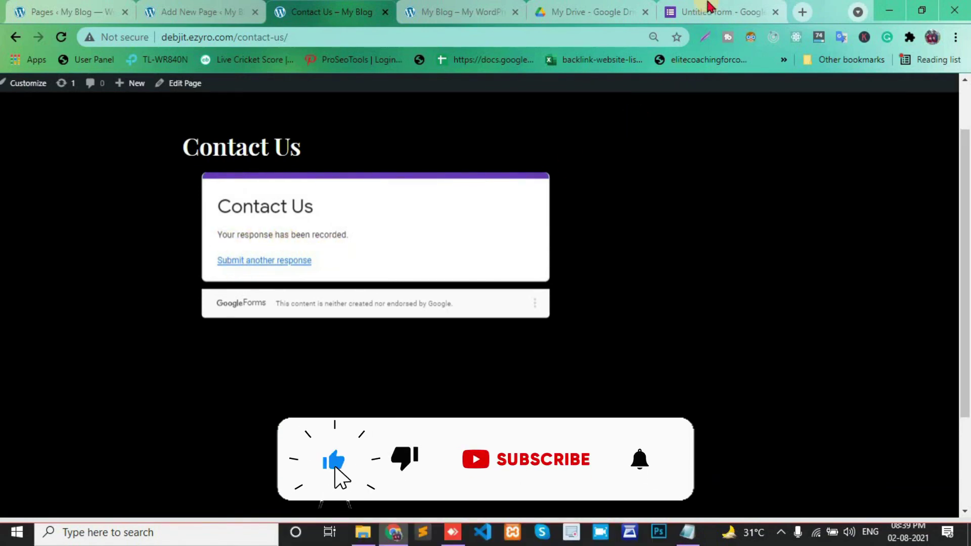
- Confirm the Responses summary shows the single 'hello' submission, then return to Contact Us
{"action": "left_click", "coordinate": [709, 7]}
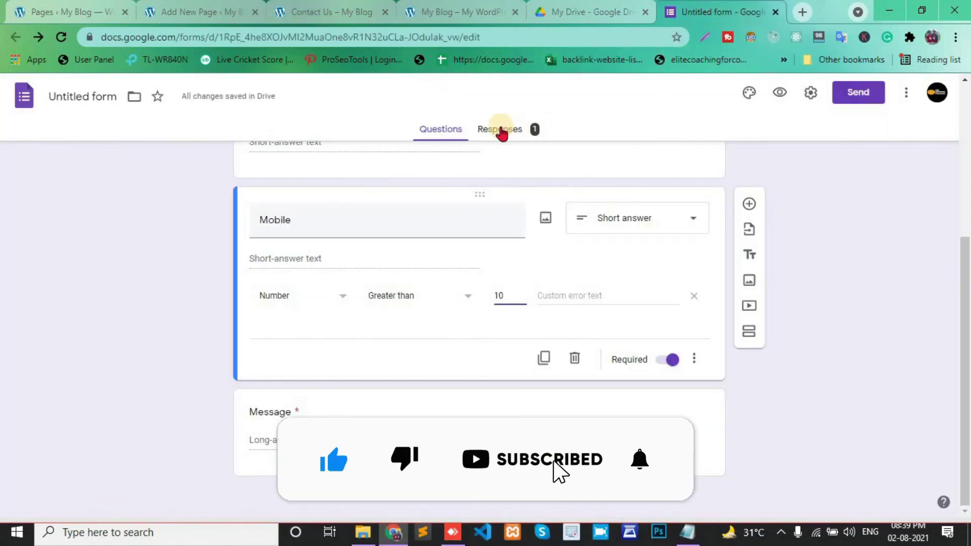
{"action": "left_click", "coordinate": [503, 136]}
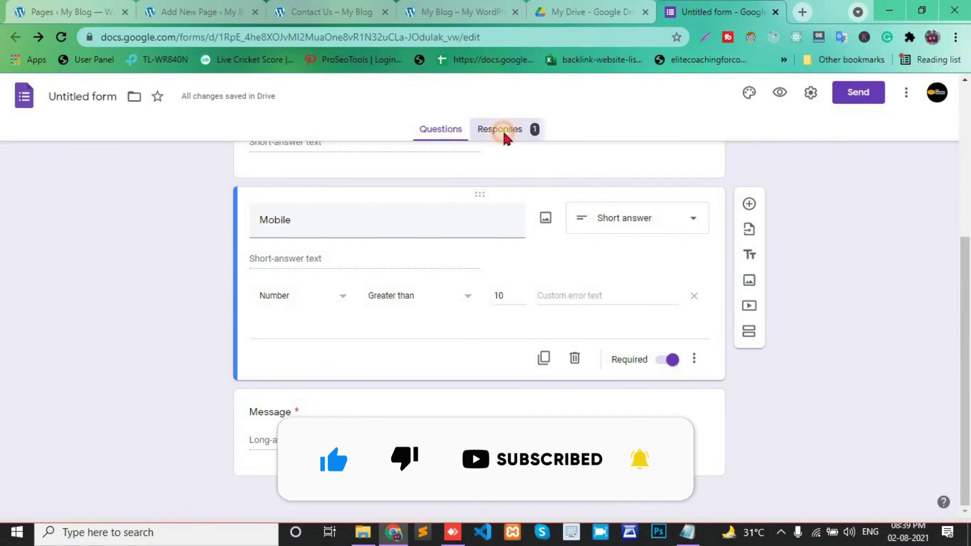
{"action": "scroll", "coordinate": [354, 324], "scroll_direction": "down", "scroll_amount": 3}
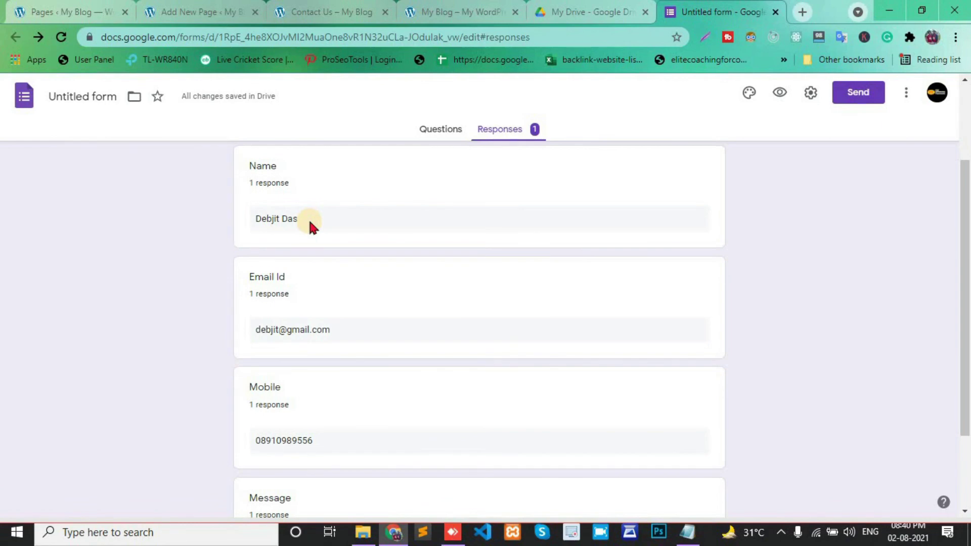
{"action": "scroll", "coordinate": [258, 309], "scroll_direction": "down", "scroll_amount": 1}
{"action": "scroll", "coordinate": [304, 339], "scroll_direction": "down", "scroll_amount": 2}
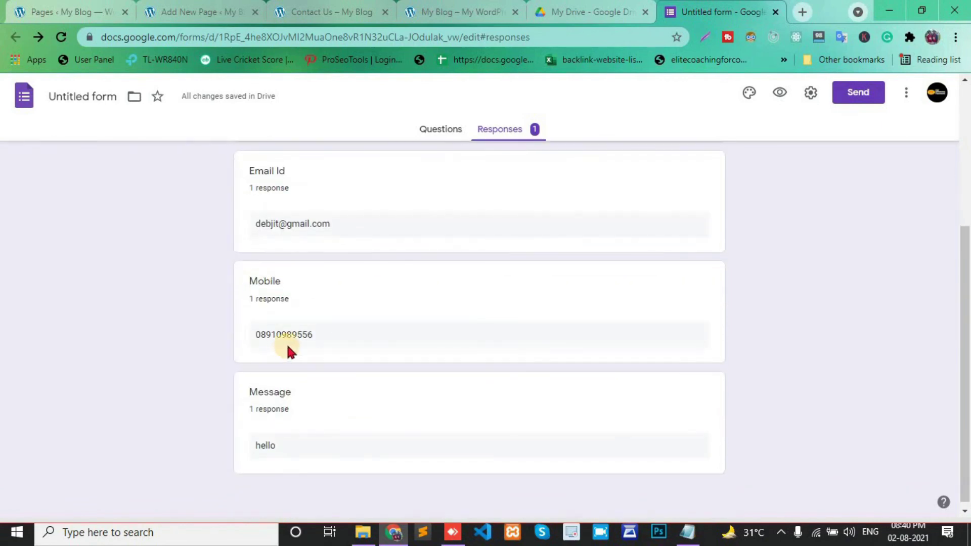
{"action": "scroll", "coordinate": [289, 345], "scroll_direction": "down", "scroll_amount": 1}
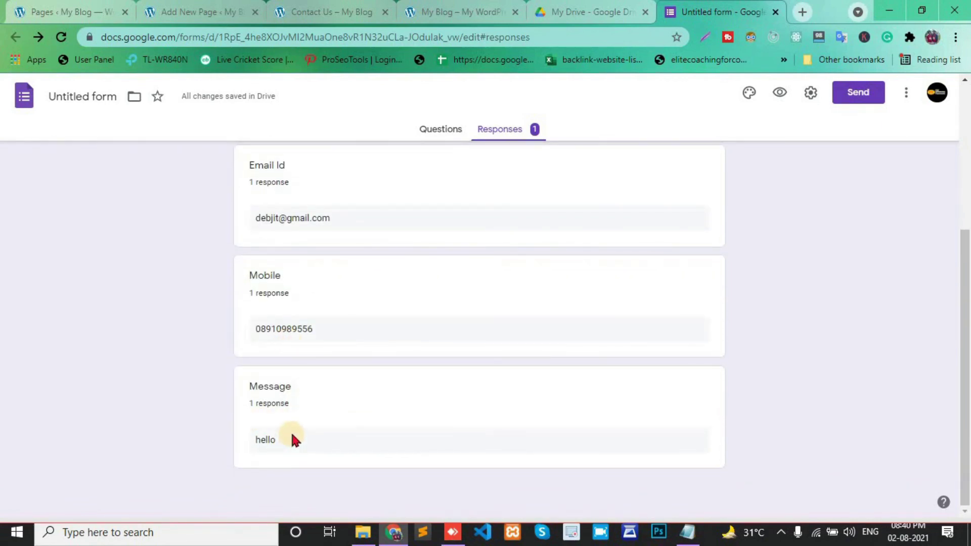
{"action": "scroll", "coordinate": [350, 369], "scroll_direction": "up", "scroll_amount": 1}
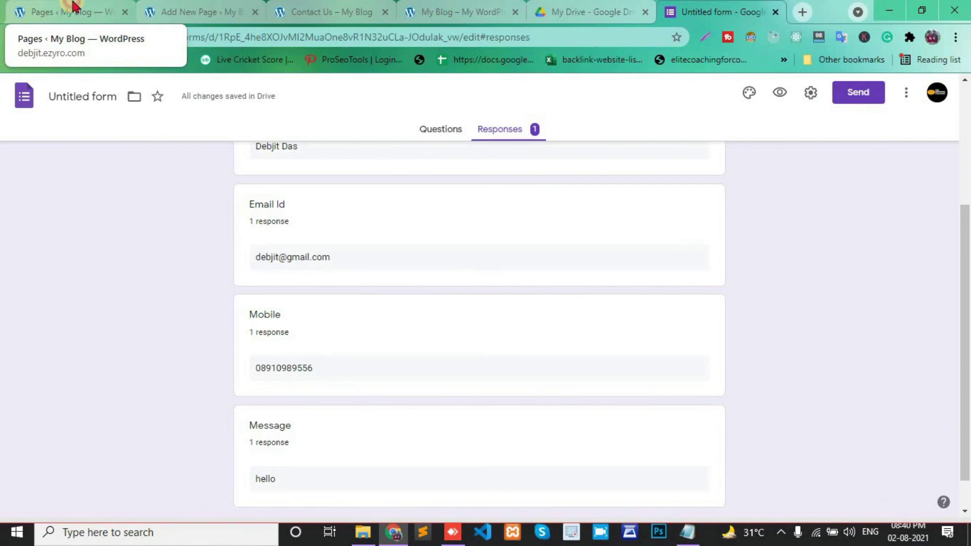
{"action": "left_click", "coordinate": [72, 6]}
{"action": "left_click", "coordinate": [294, 7]}
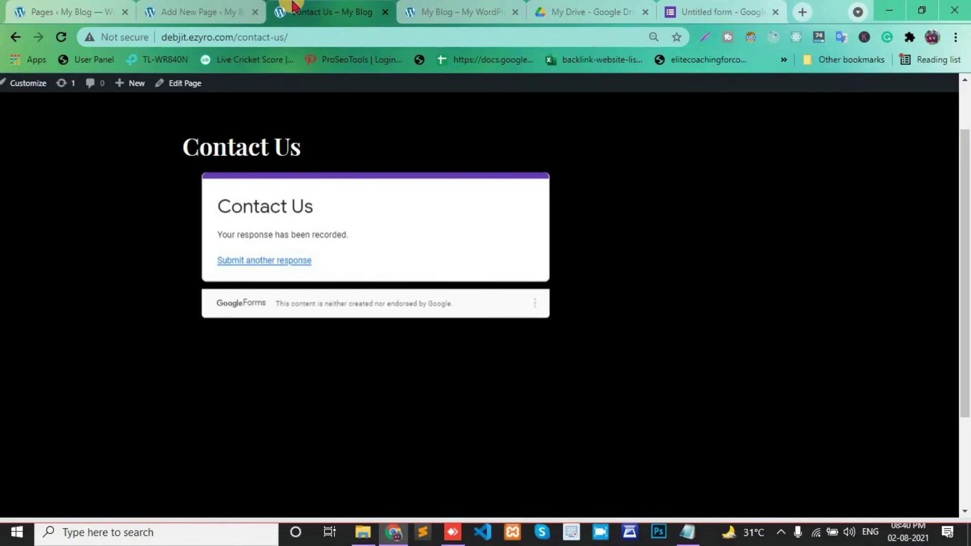